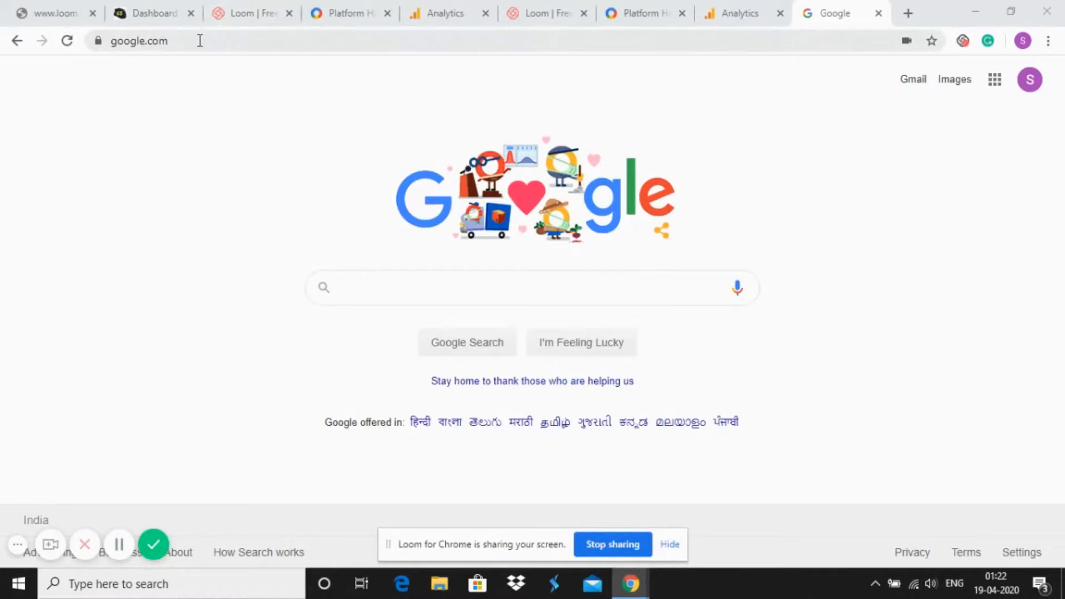
Open the Google Marketing Platform home page at marketingplatform.google.com/info.
click(198, 41)
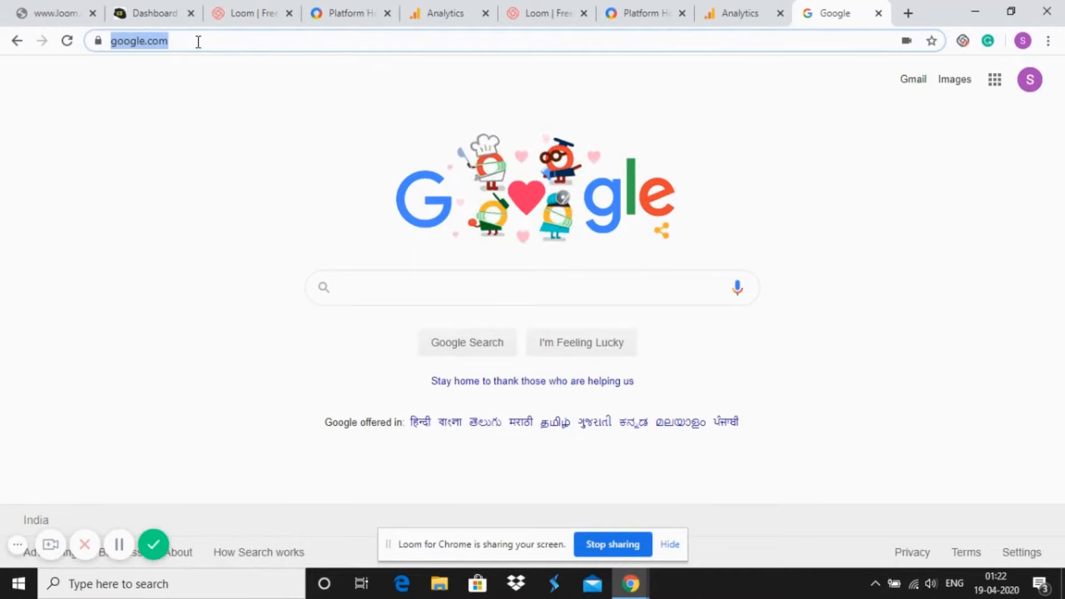
text(marketingplatform.)
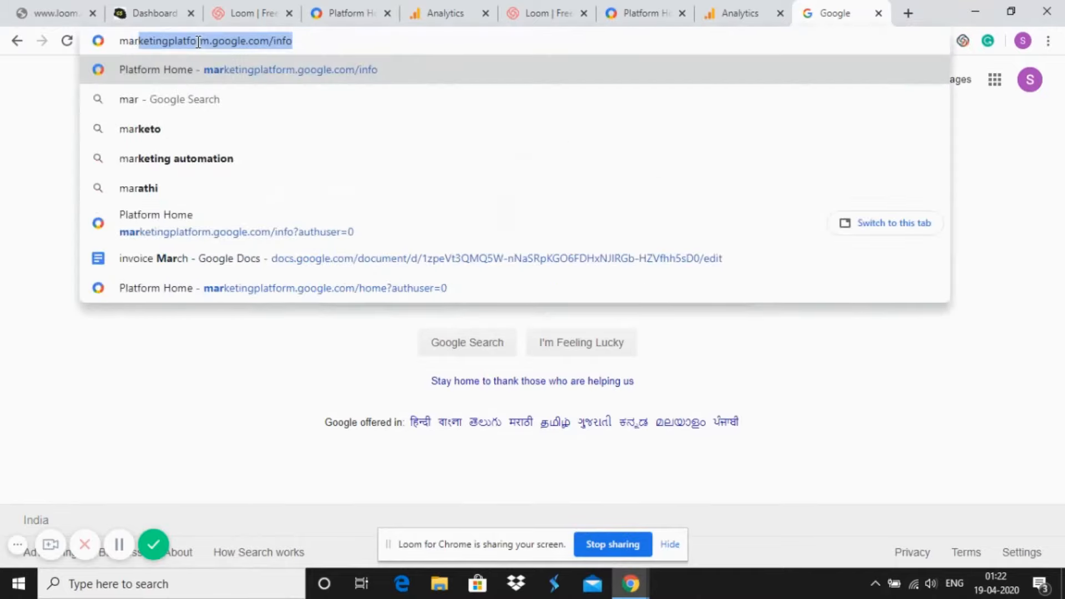
key(Return)
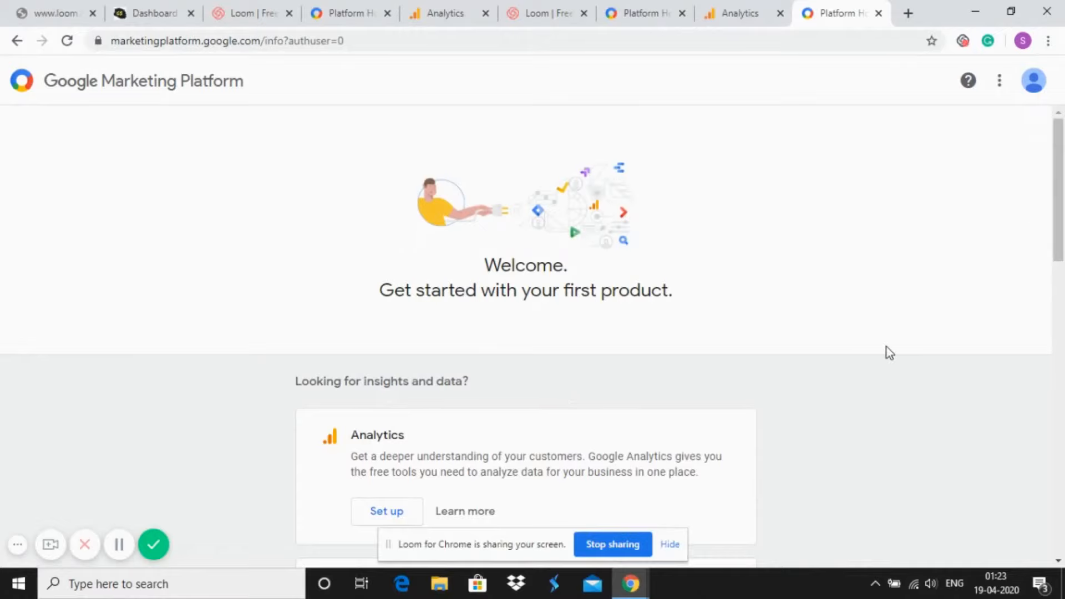
Set up the Analytics product and start measuring to reach the account creation form.
mouse_move(1060, 202)
mouse_down()
mouse_move(1061, 313)
mouse_move(1060, 209)
mouse_up()
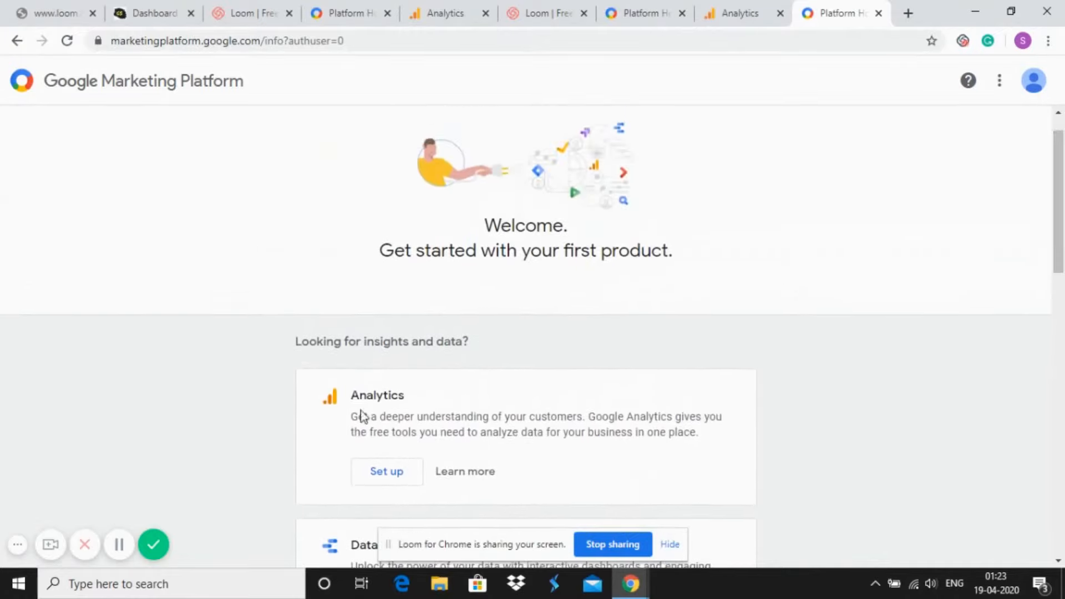
click(381, 480)
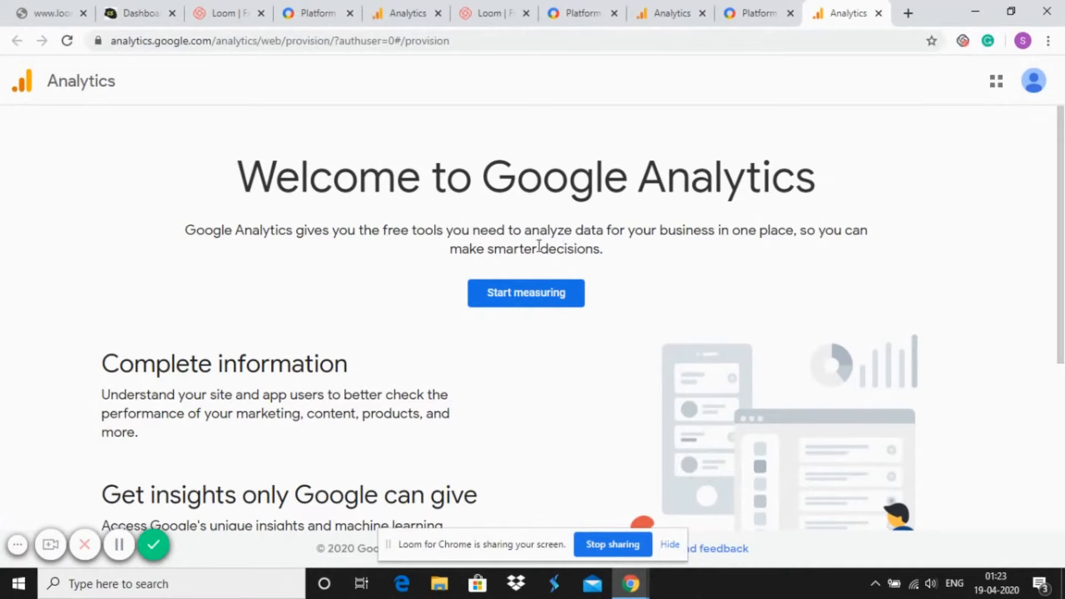
click(499, 300)
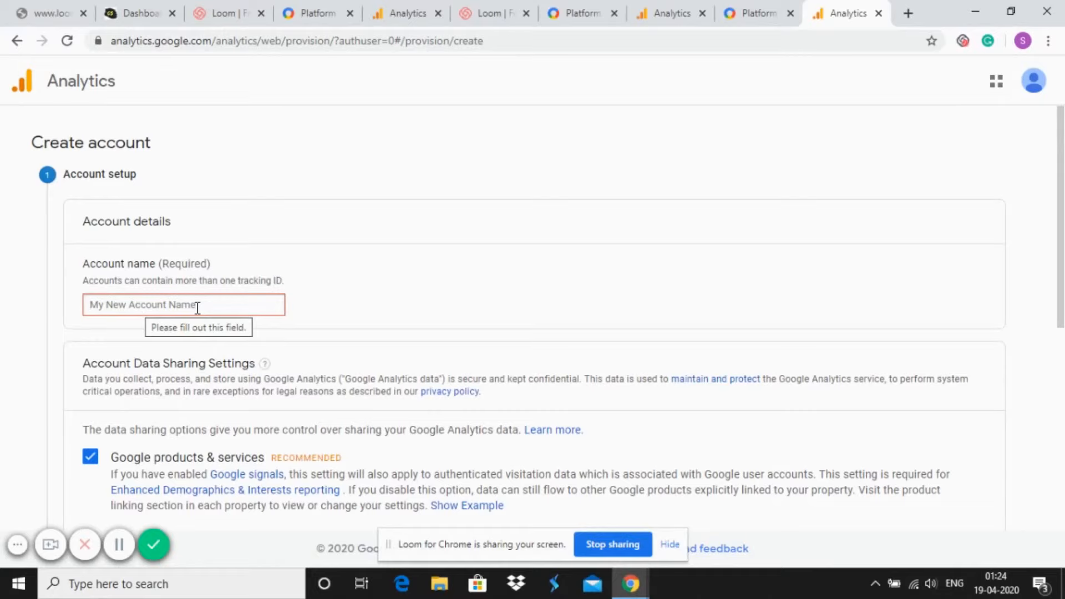
Name the new Analytics account consultsmita, keep all data sharing options enabled, and continue to the measurement choice.
text(consultsmita)
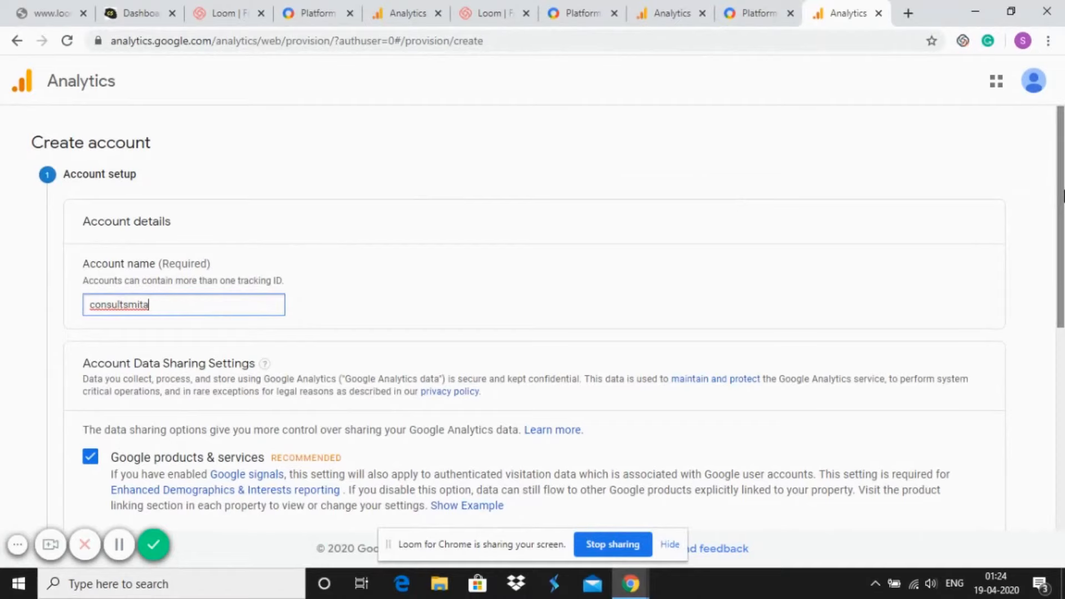
drag(1063, 194, 1063, 280)
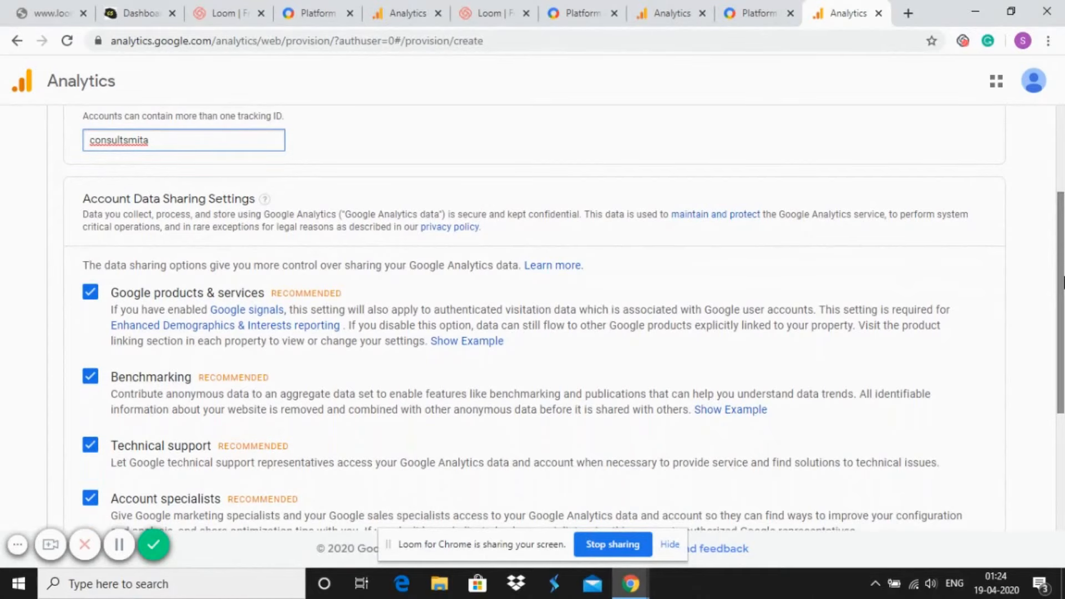
drag(1063, 282, 1064, 301)
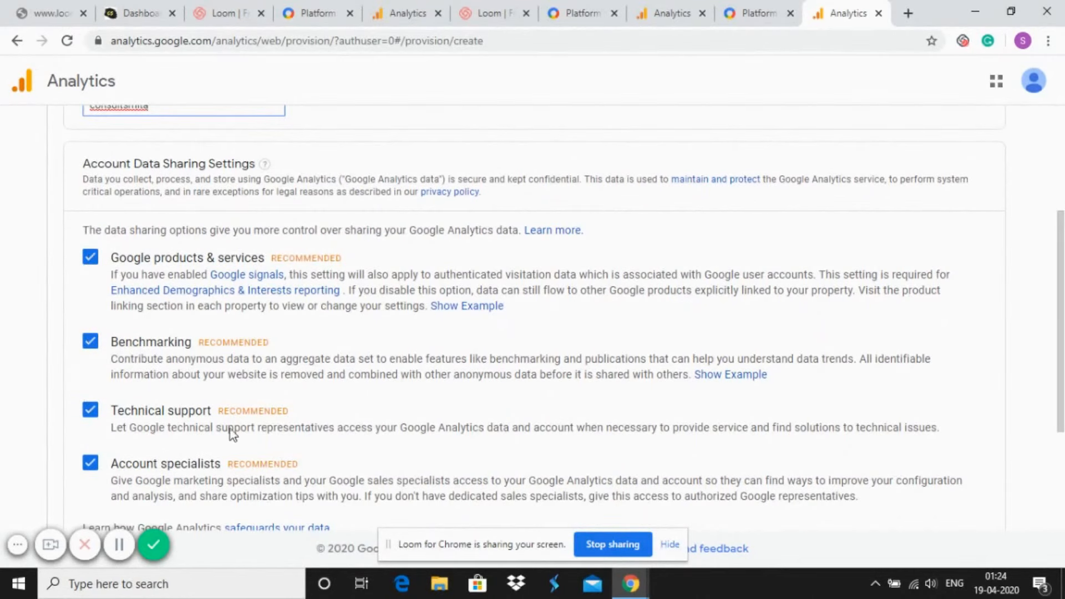
scroll(408, 331, down, 3)
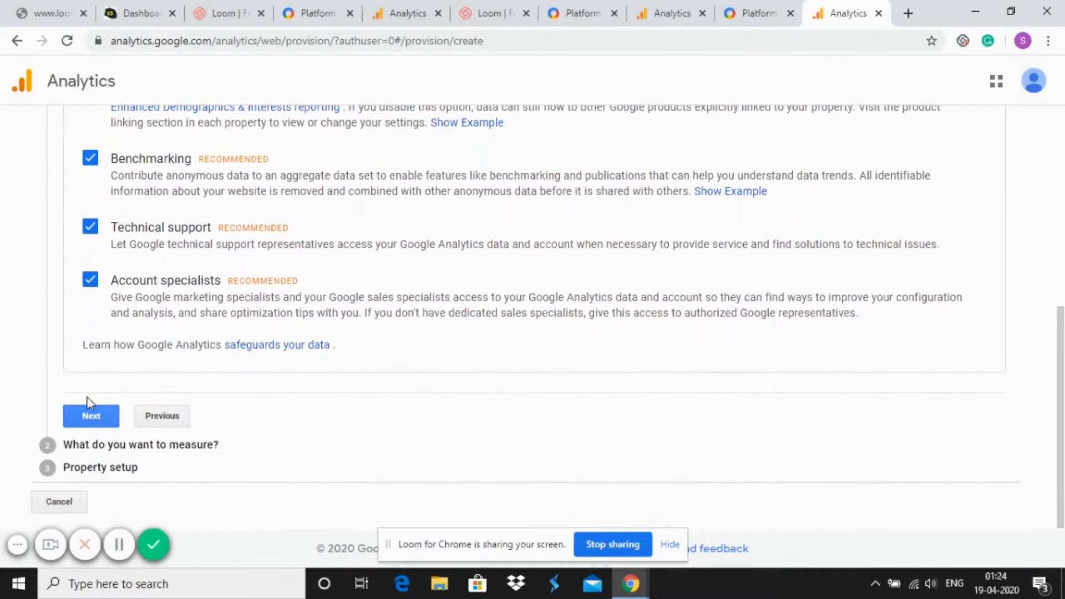
click(87, 426)
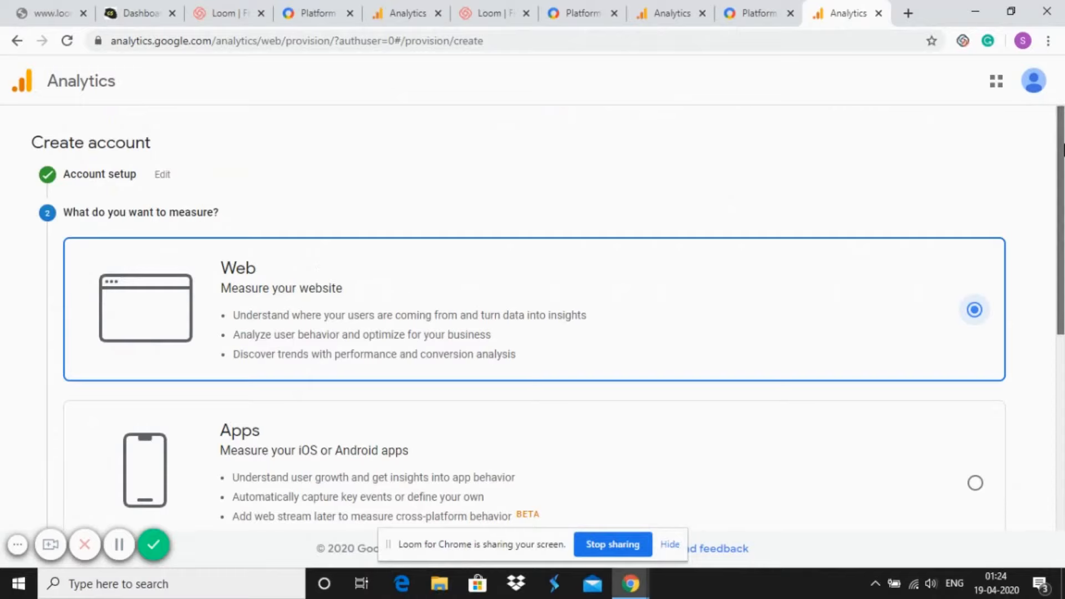
Keep Web as the measurement type and continue to the property setup.
drag(1063, 148, 1063, 201)
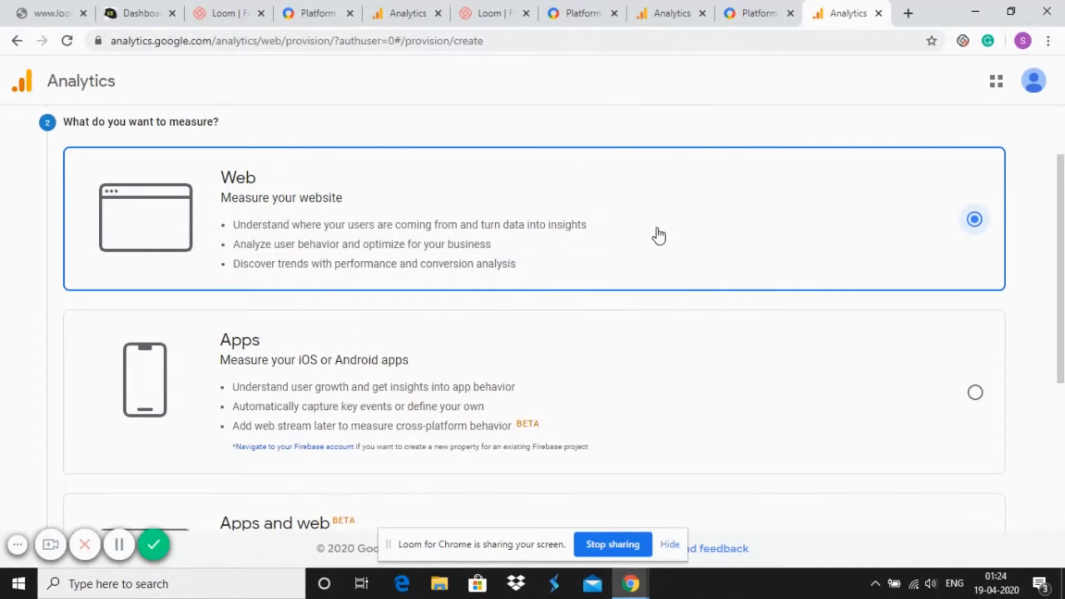
drag(1063, 280, 1063, 425)
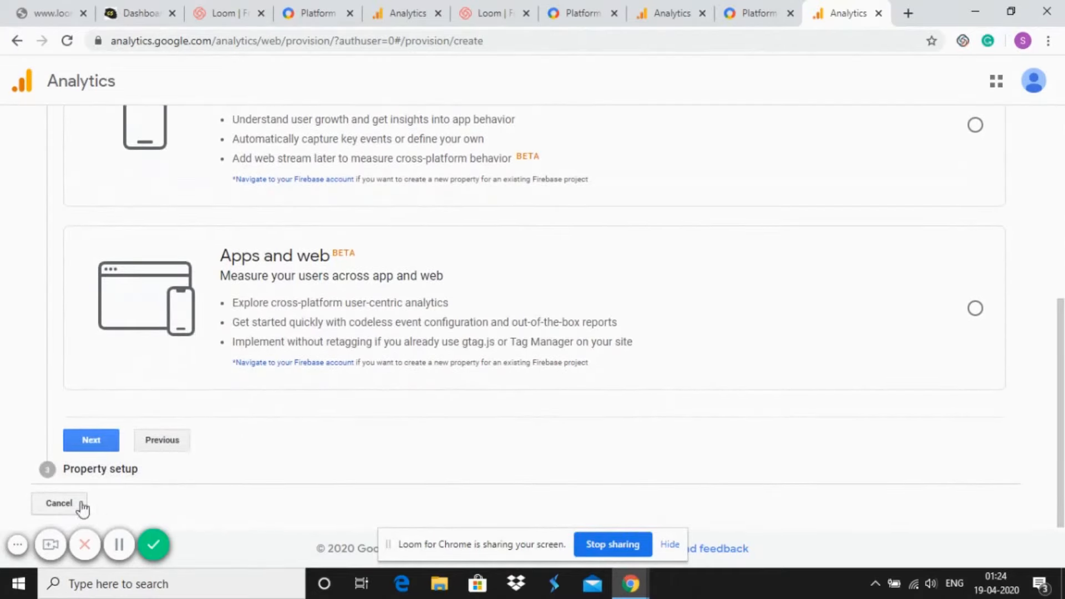
click(76, 444)
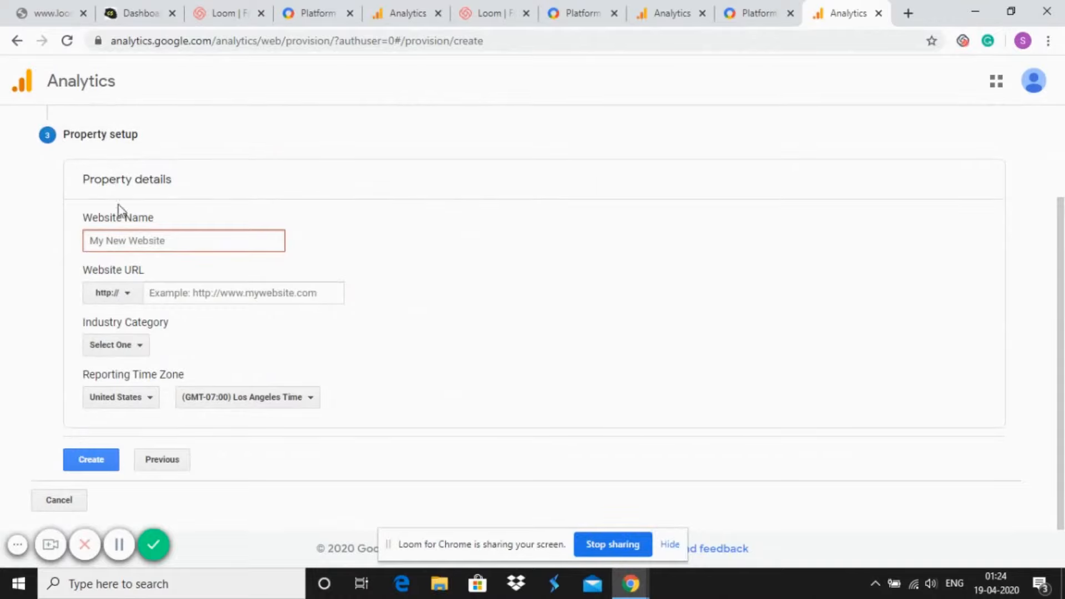
text(consultsmita)
click(158, 293)
text(com)
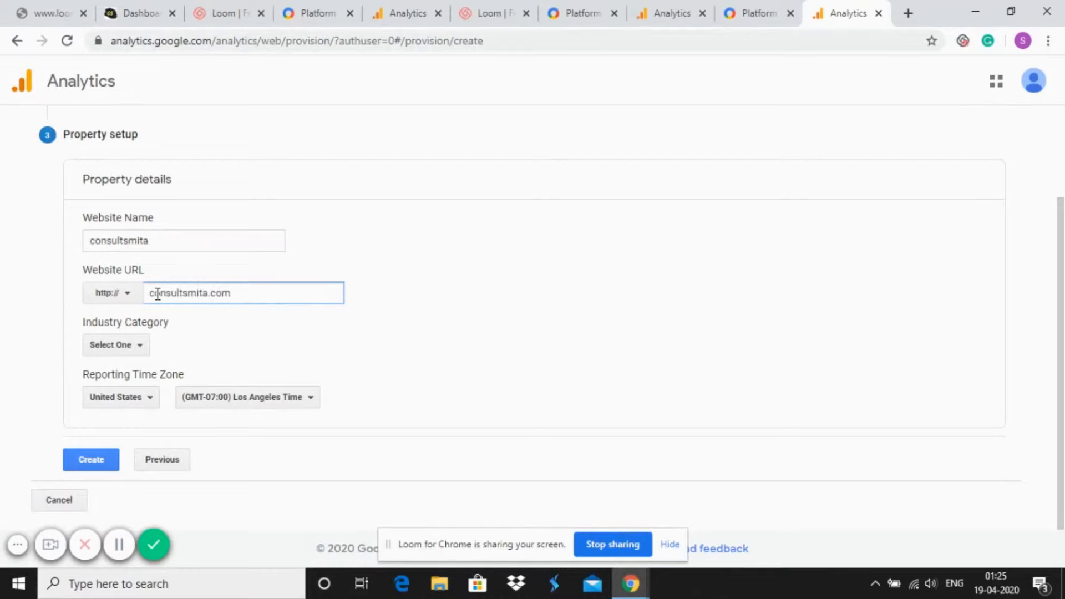
click(122, 296)
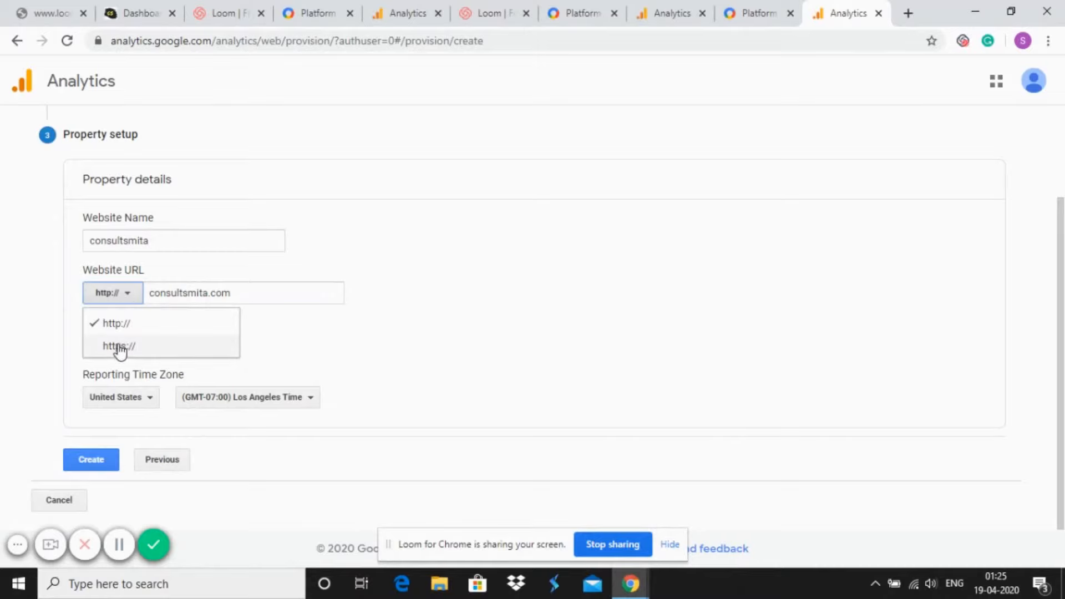
click(309, 324)
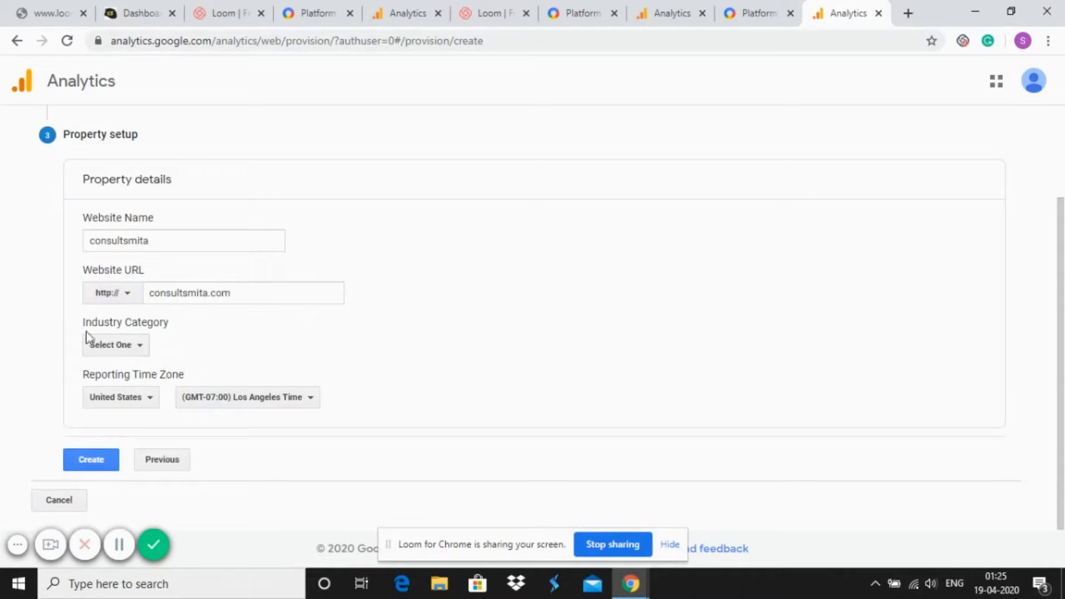
Set the industry category to Business and Industrial Markets and the reporting time zone to India, and create the property.
click(142, 348)
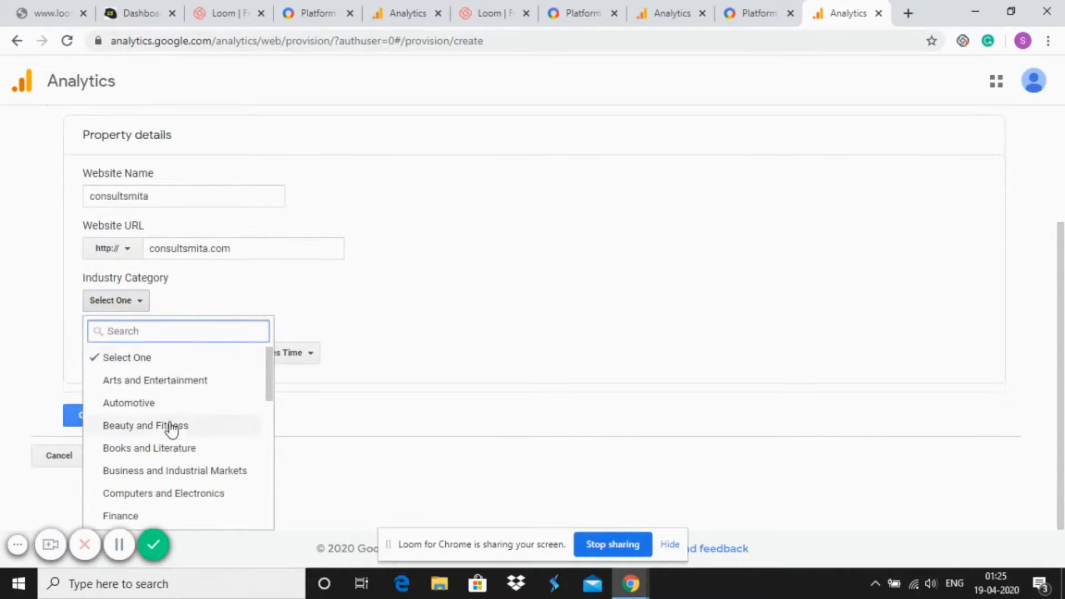
click(170, 476)
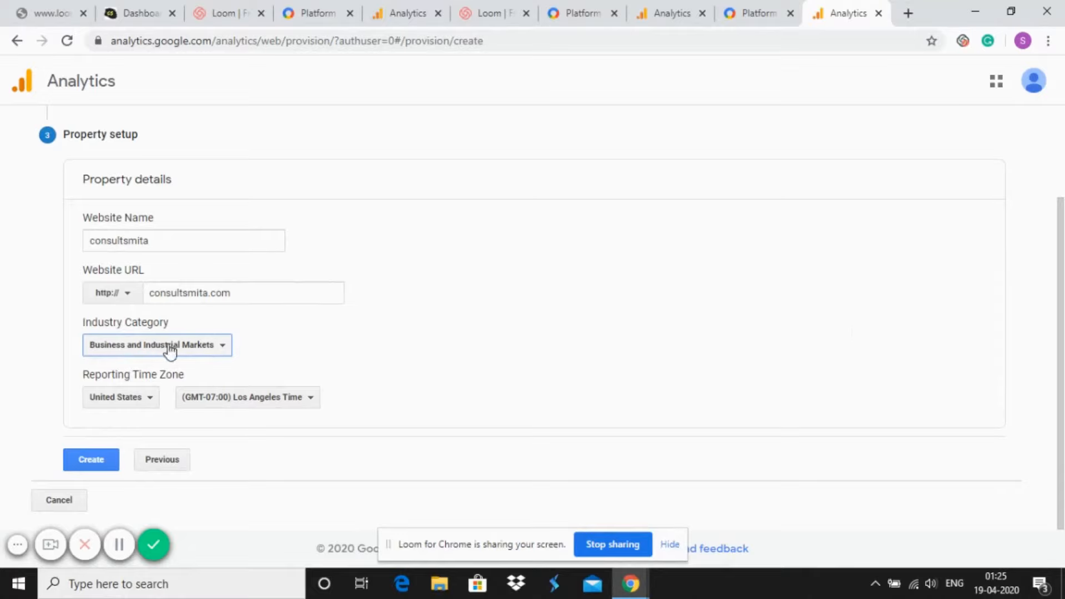
click(143, 408)
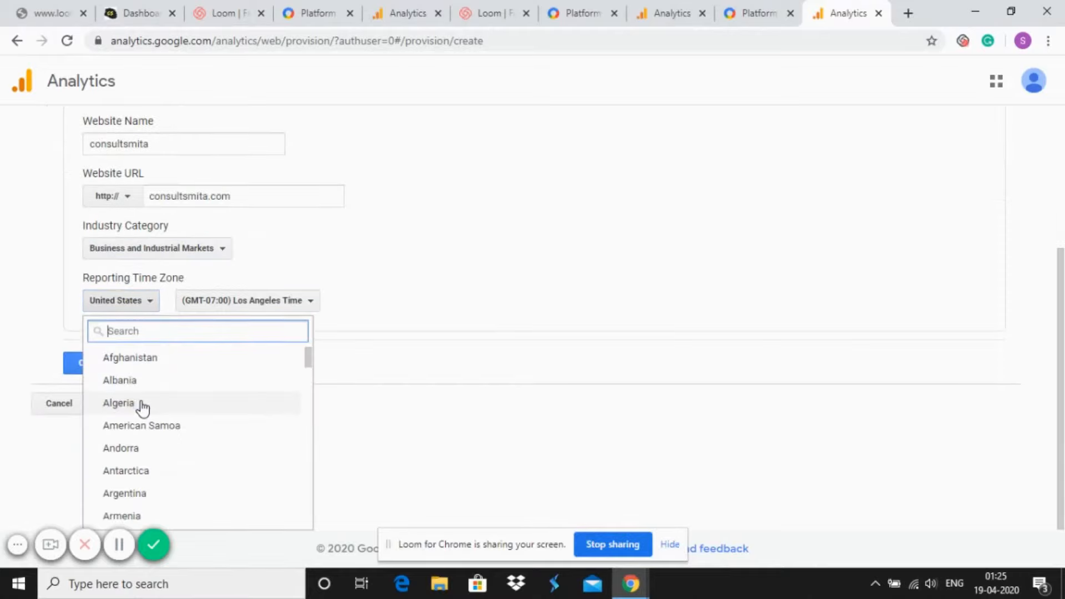
text(india)
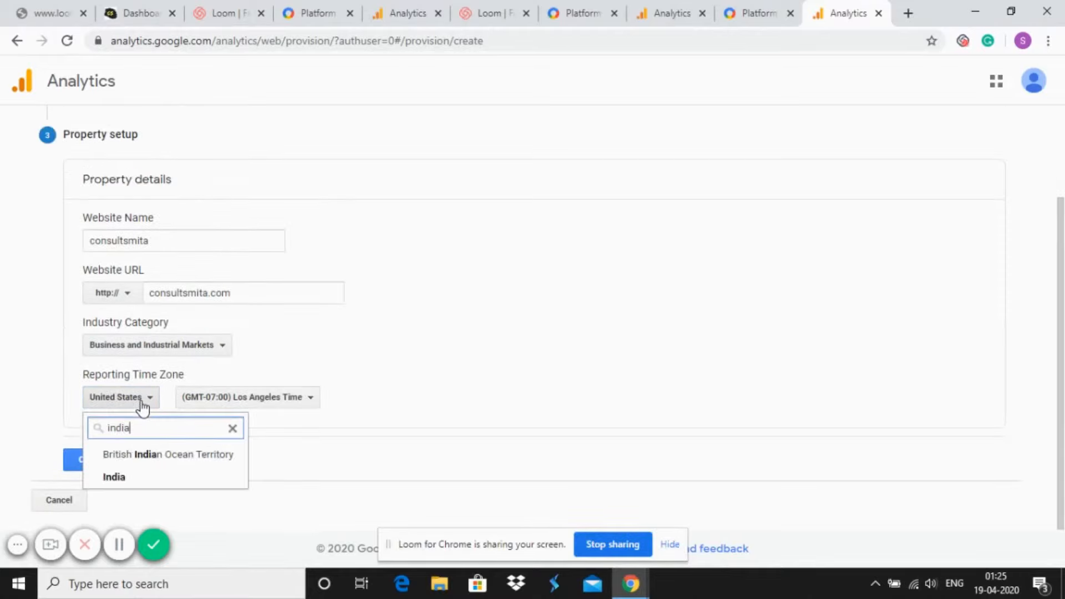
click(135, 476)
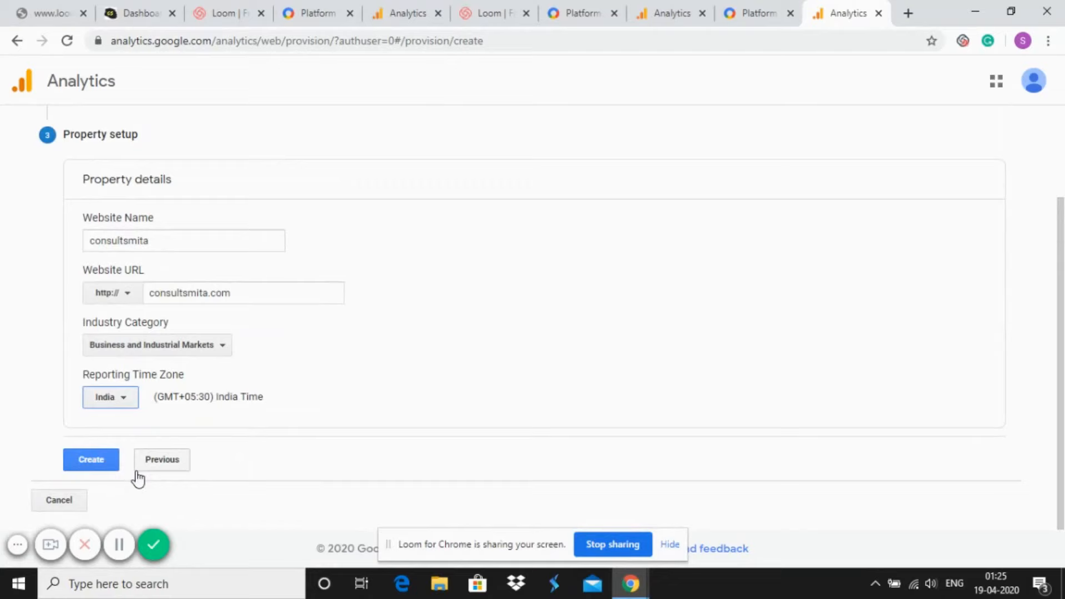
click(101, 467)
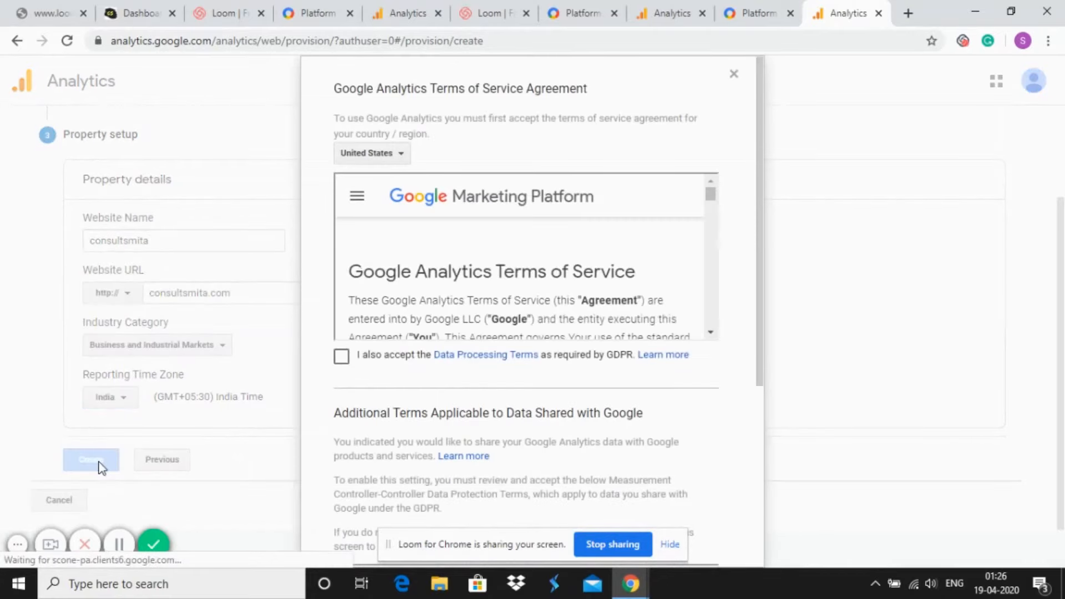
Accept the Analytics terms of service for India, including the GDPR Data Processing Terms and the Measurement Controller-Controller Data Protection Terms.
click(400, 156)
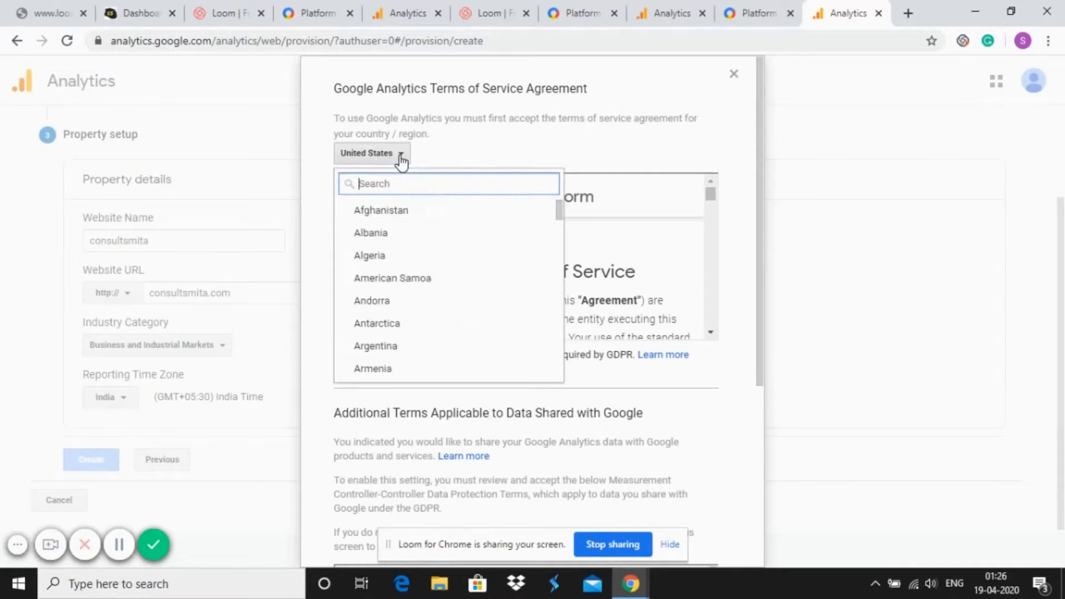
text(indi)
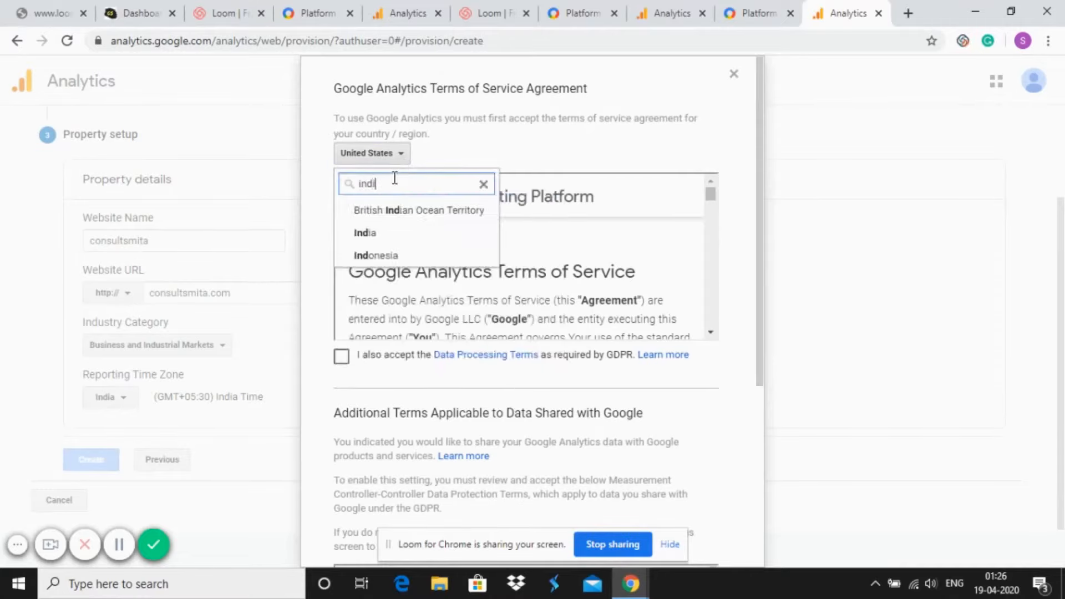
click(383, 233)
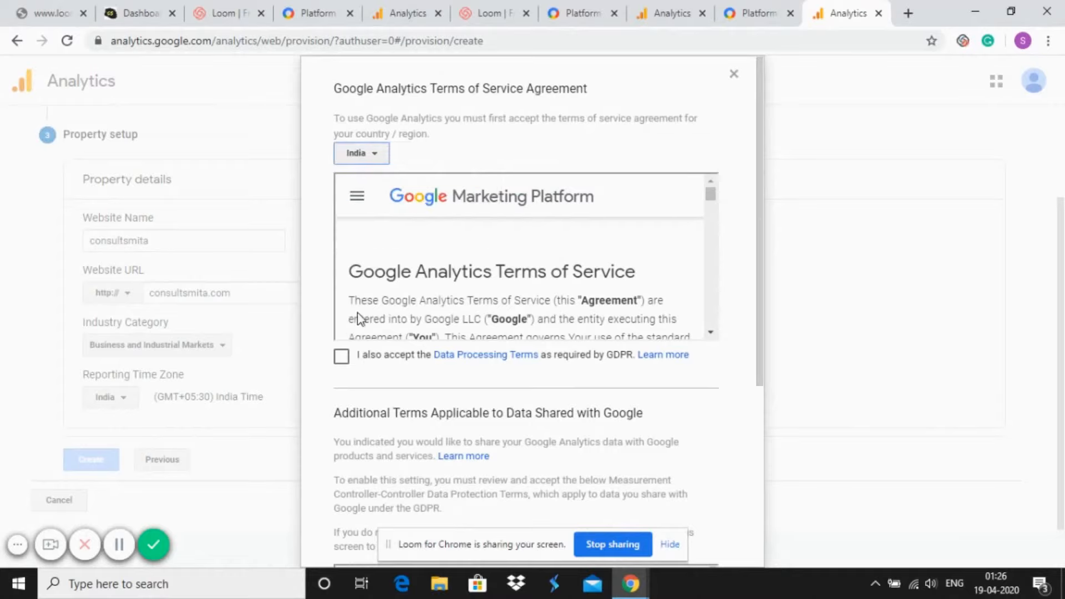
click(342, 357)
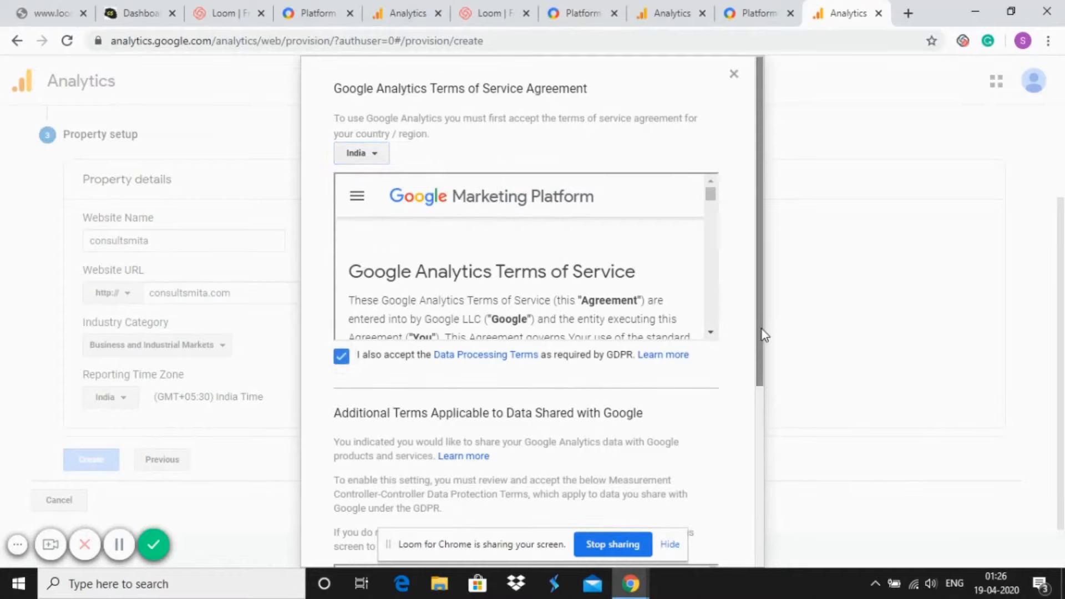
drag(761, 328, 771, 537)
click(341, 472)
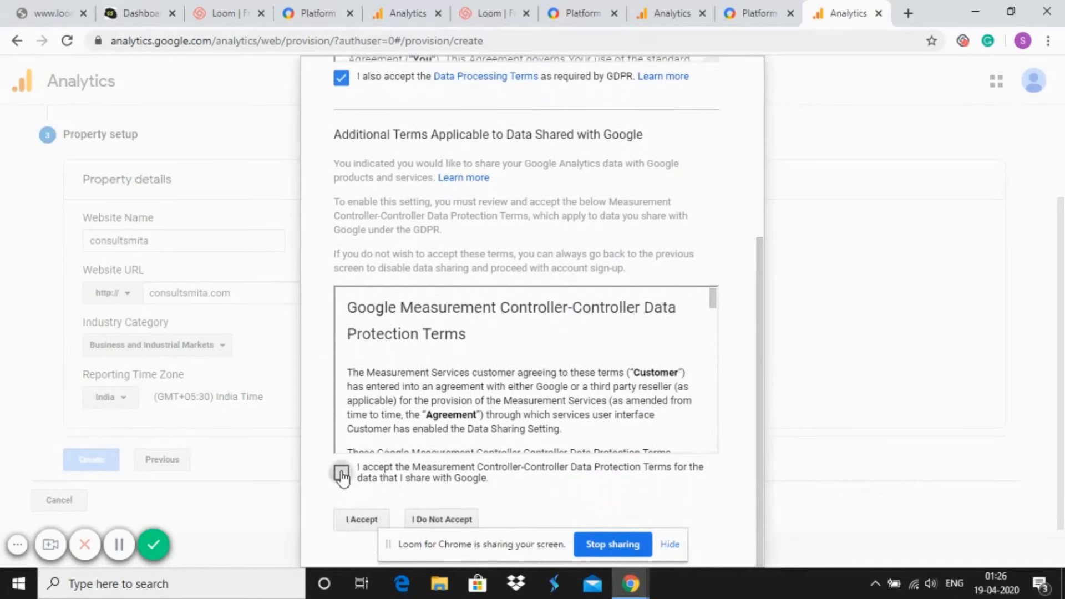
click(361, 520)
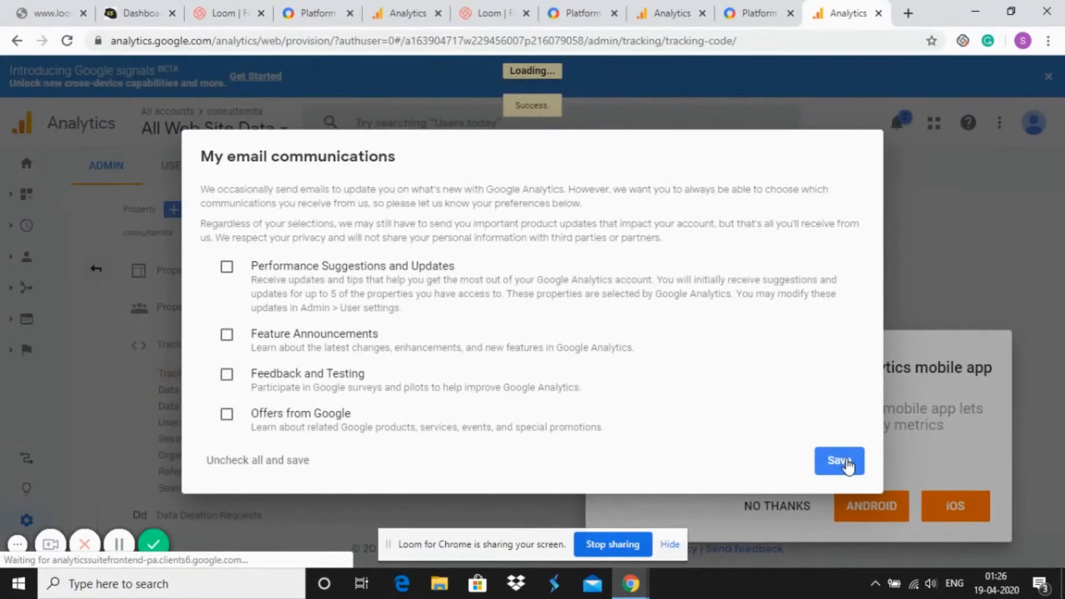
Save the email communication preferences with every option unchecked, and dismiss the mobile app offer and the search tip.
click(847, 463)
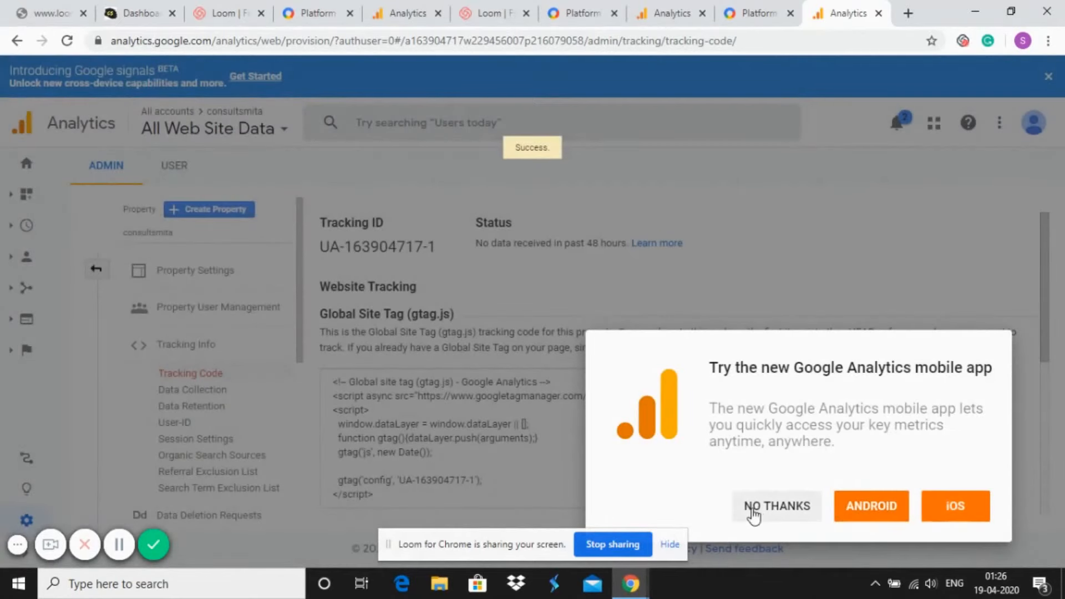
click(753, 513)
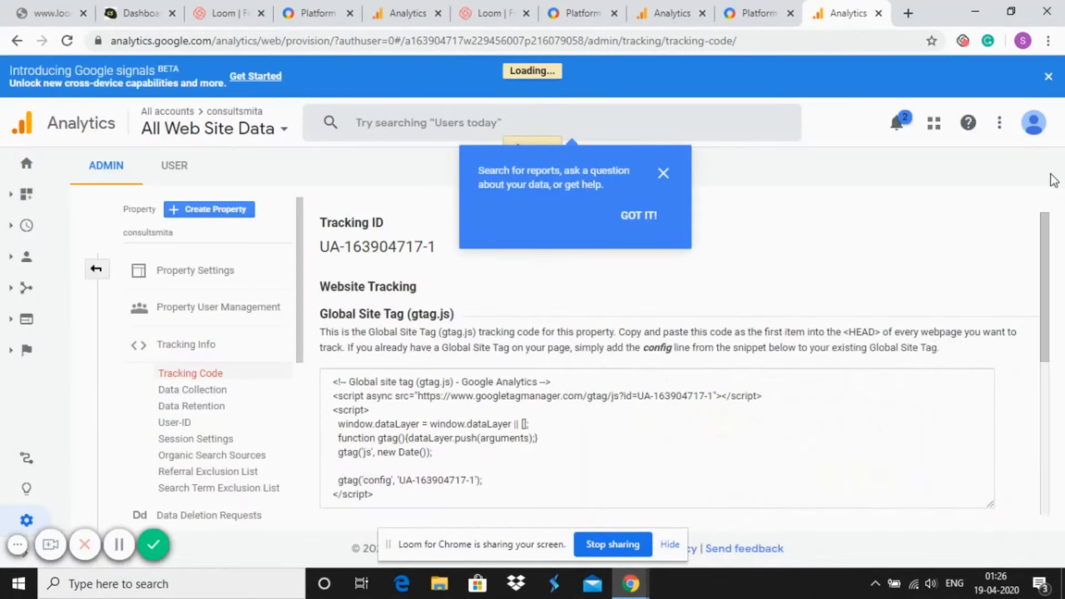
drag(1047, 224, 1048, 228)
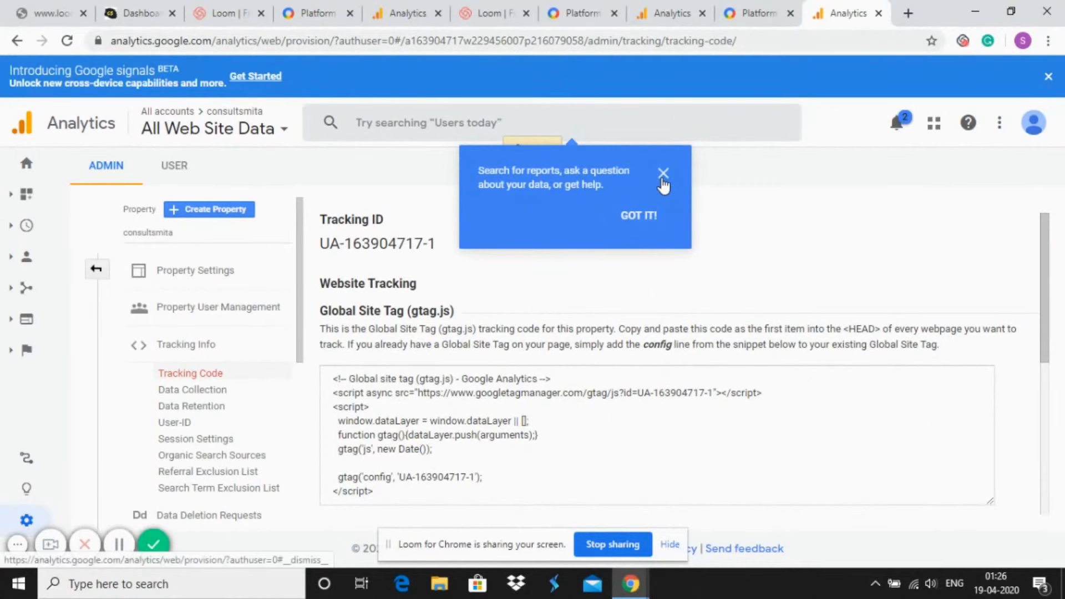
click(664, 173)
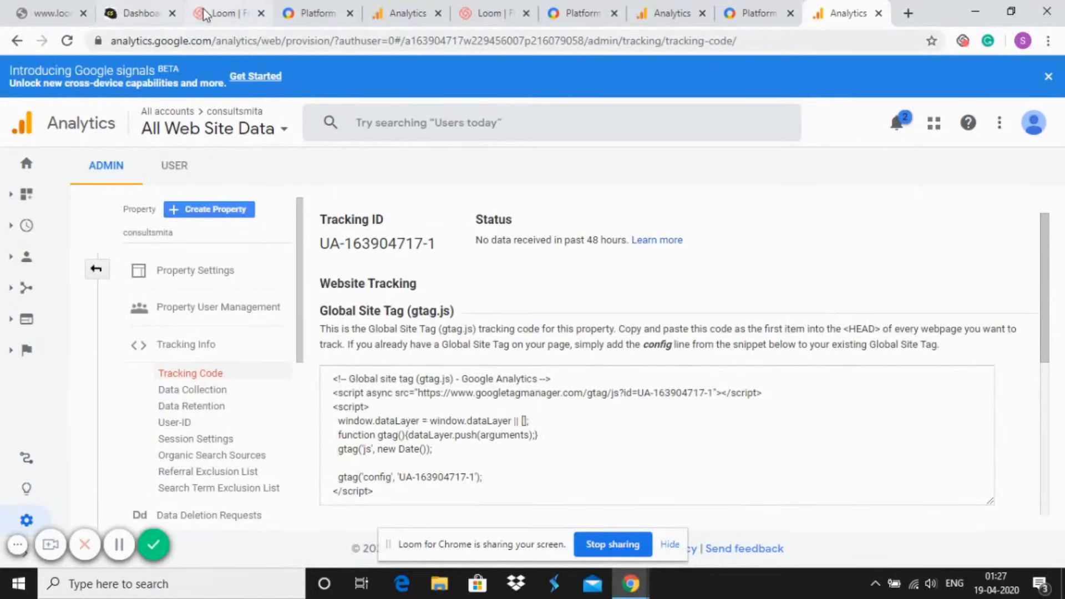
Switch to the consultsmita.com WordPress dashboard and open the Business Times theme's Theme Header file (header.php) in the Theme Editor.
click(127, 10)
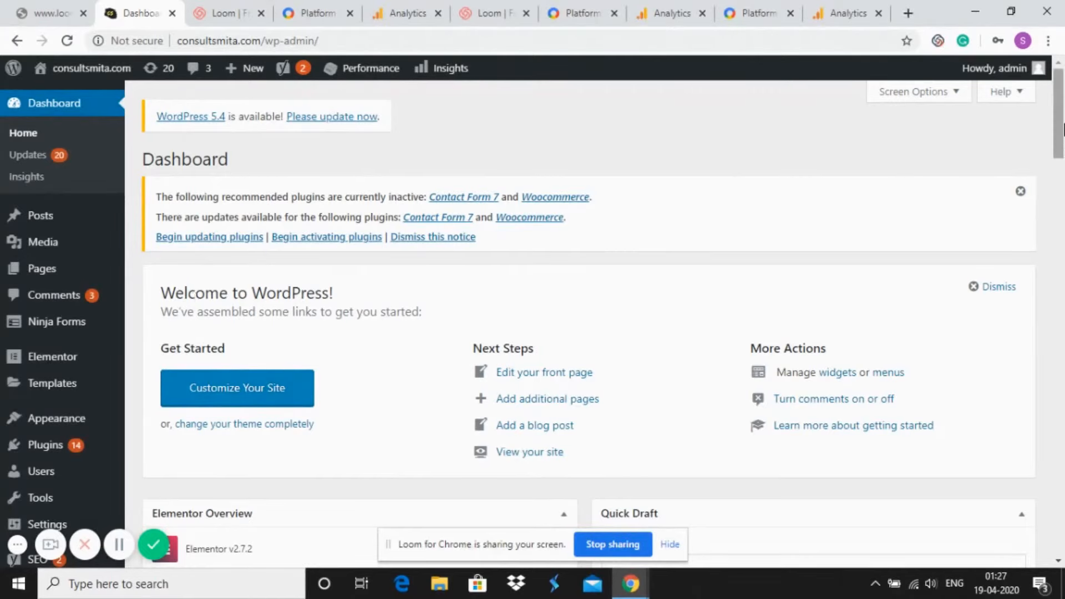
scroll(1063, 177, down, 2)
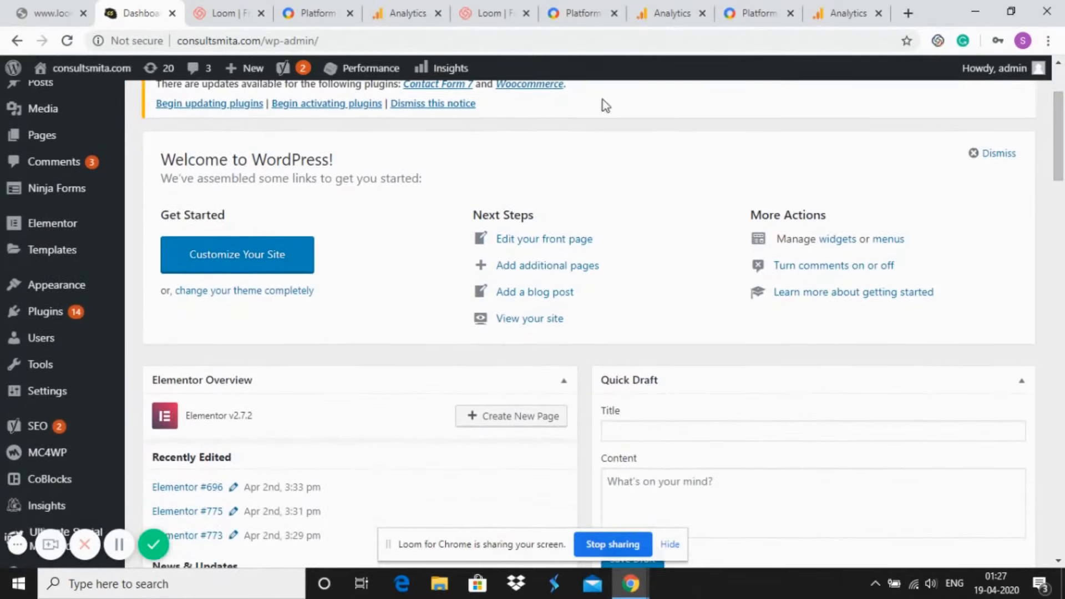
mouse_move(48, 290)
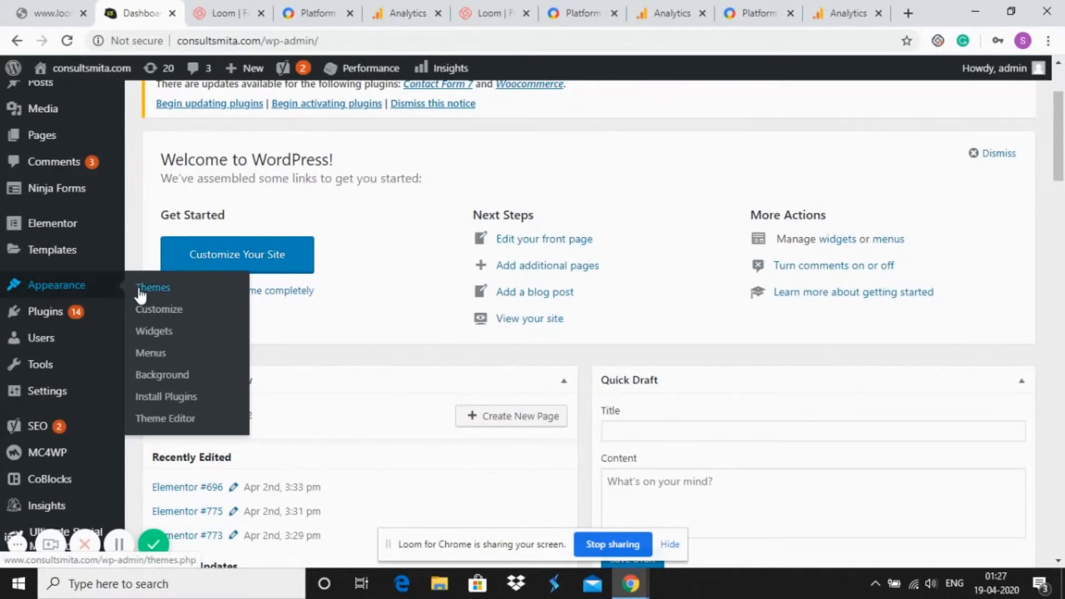
click(150, 420)
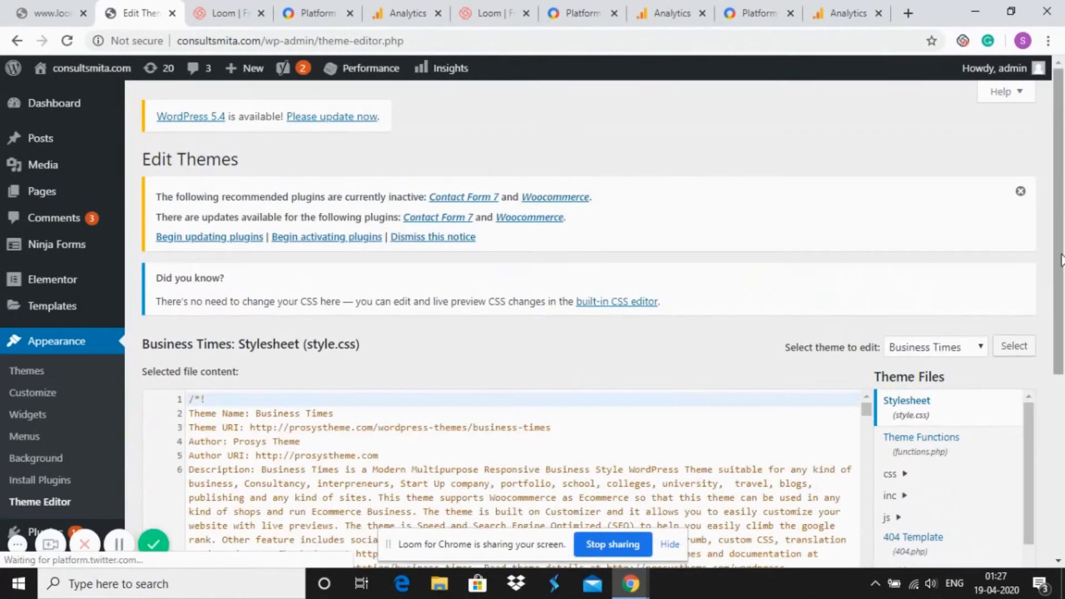
drag(1062, 264, 1062, 397)
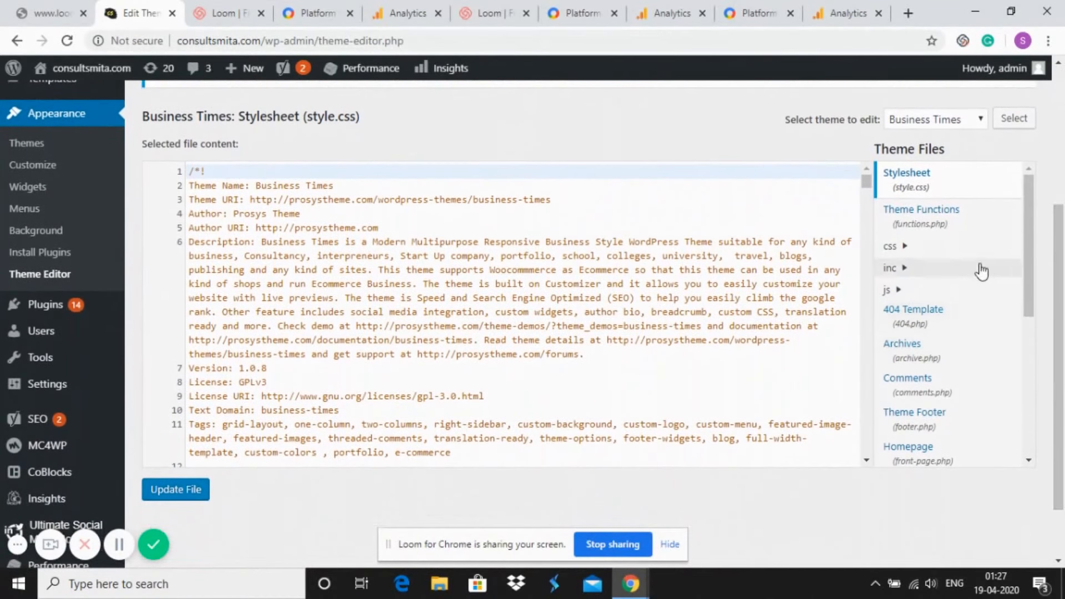
drag(1030, 259, 1034, 310)
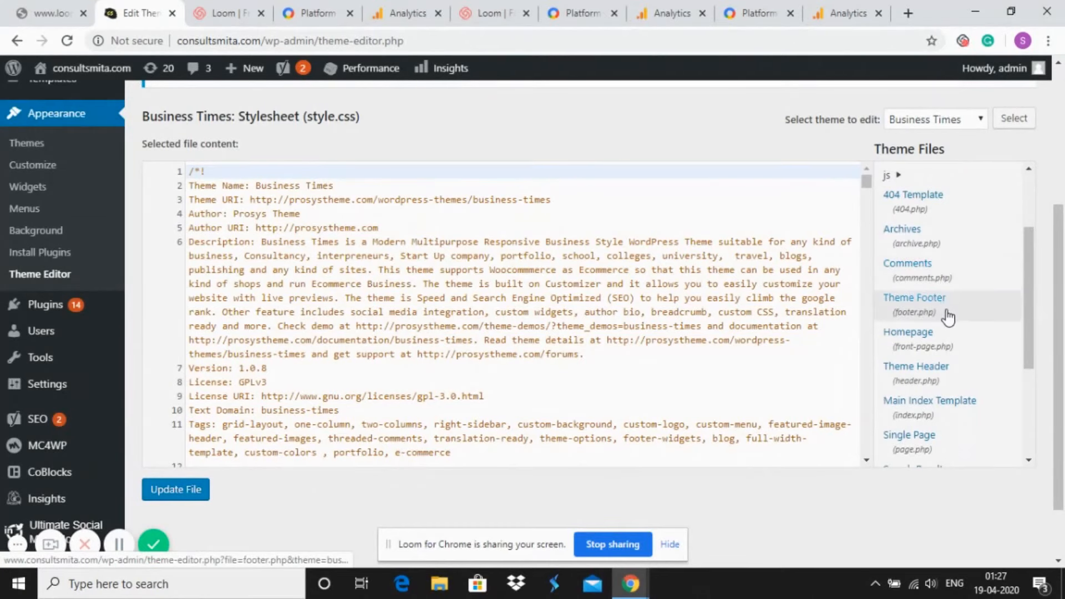
click(931, 379)
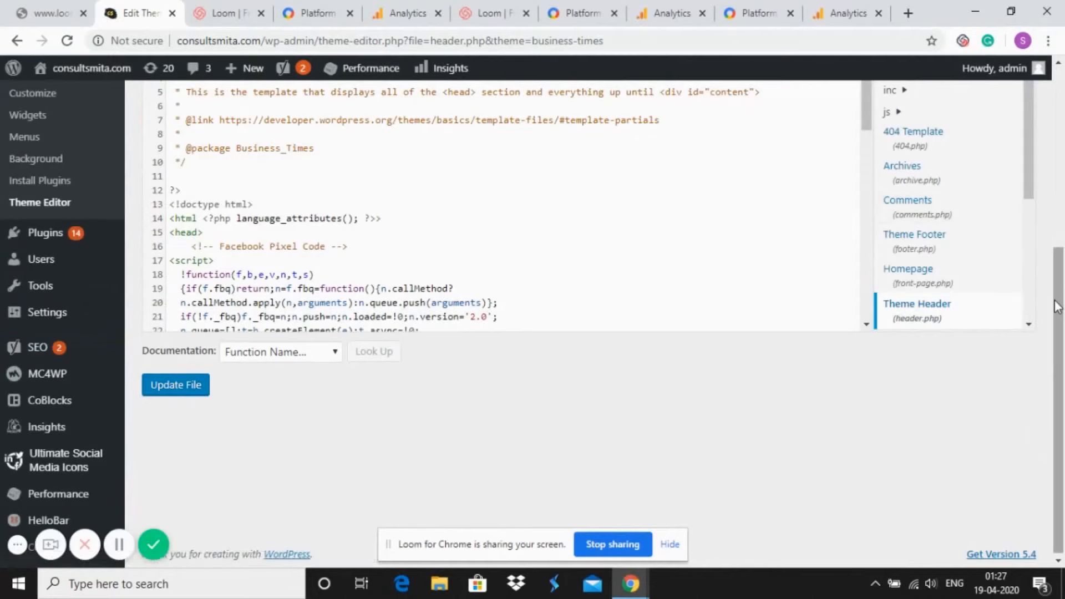
Locate the opening head tag and the closing head tag in the code of header.php.
drag(1061, 309, 1063, 231)
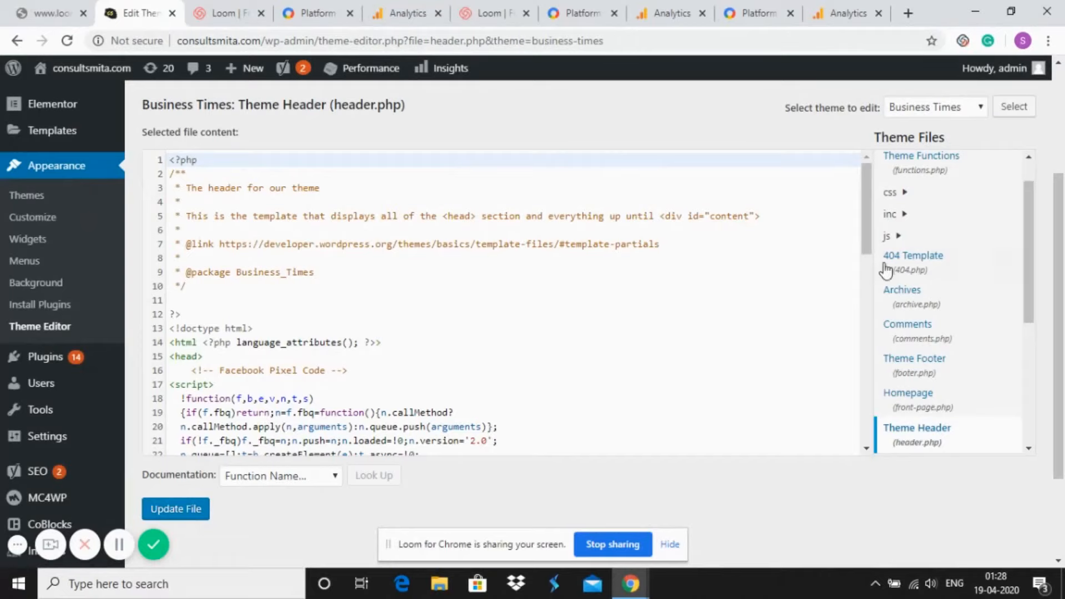
drag(863, 232, 865, 256)
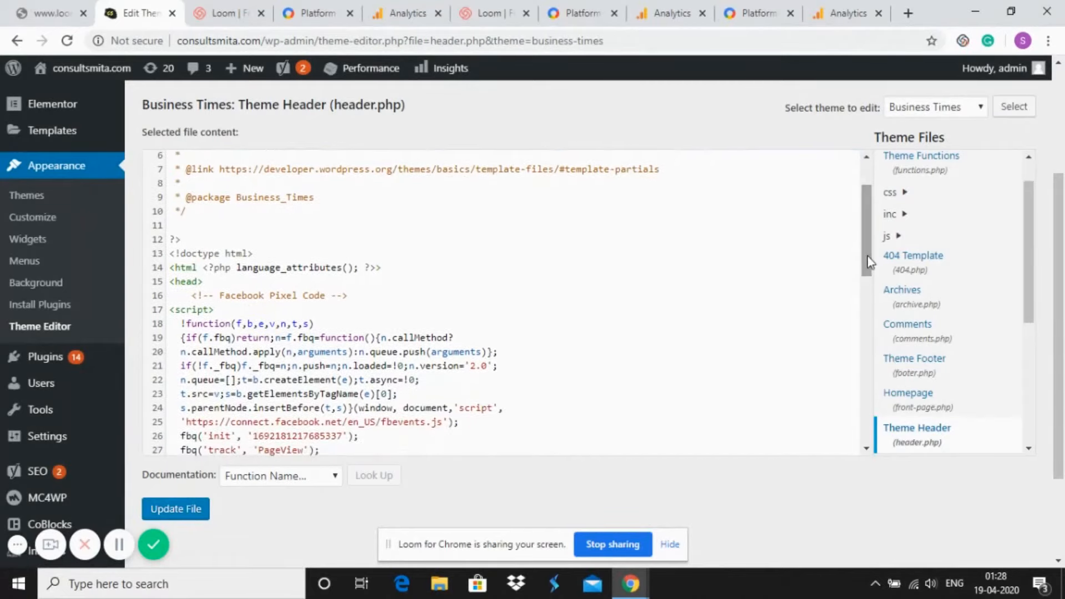
click(171, 281)
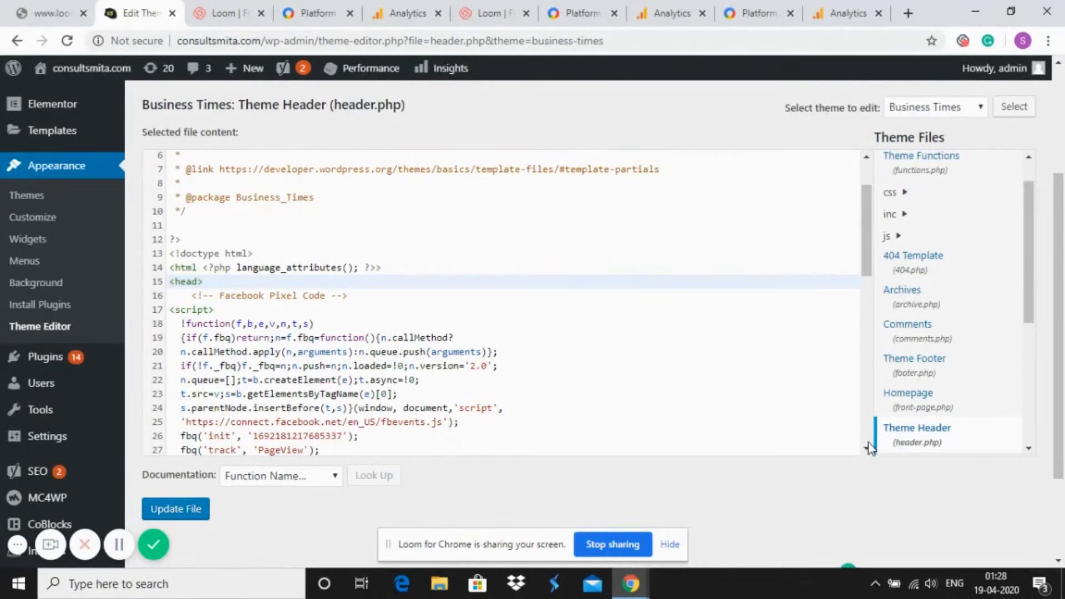
scroll(869, 451, down, 4)
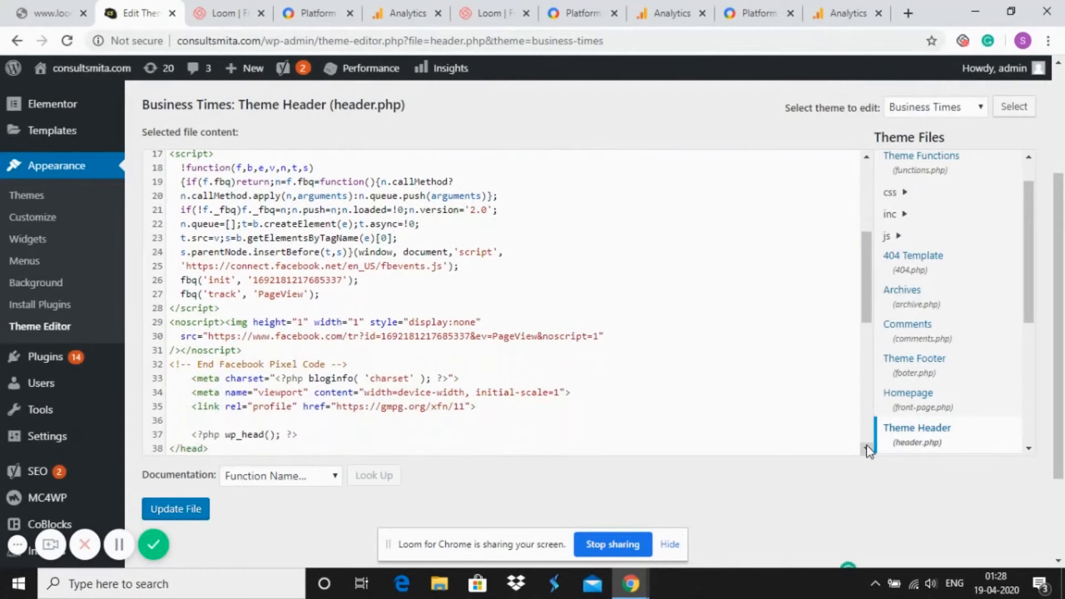
click(213, 449)
drag(209, 451, 168, 454)
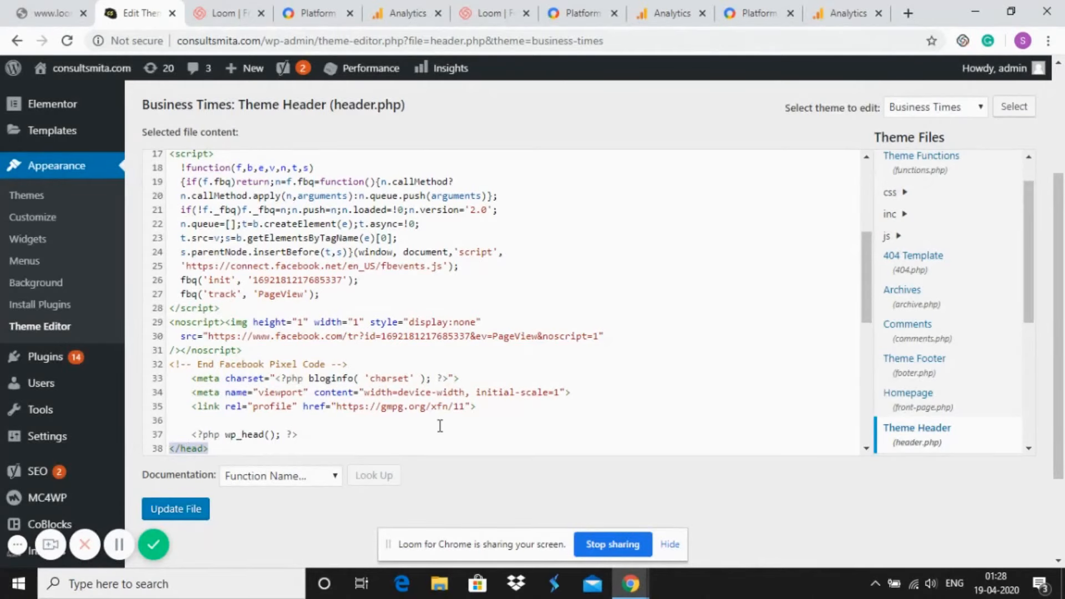
Check the global site tag in Google Analytics, and add an empty line after wp_head() above the closing head tag in header.php.
click(841, 13)
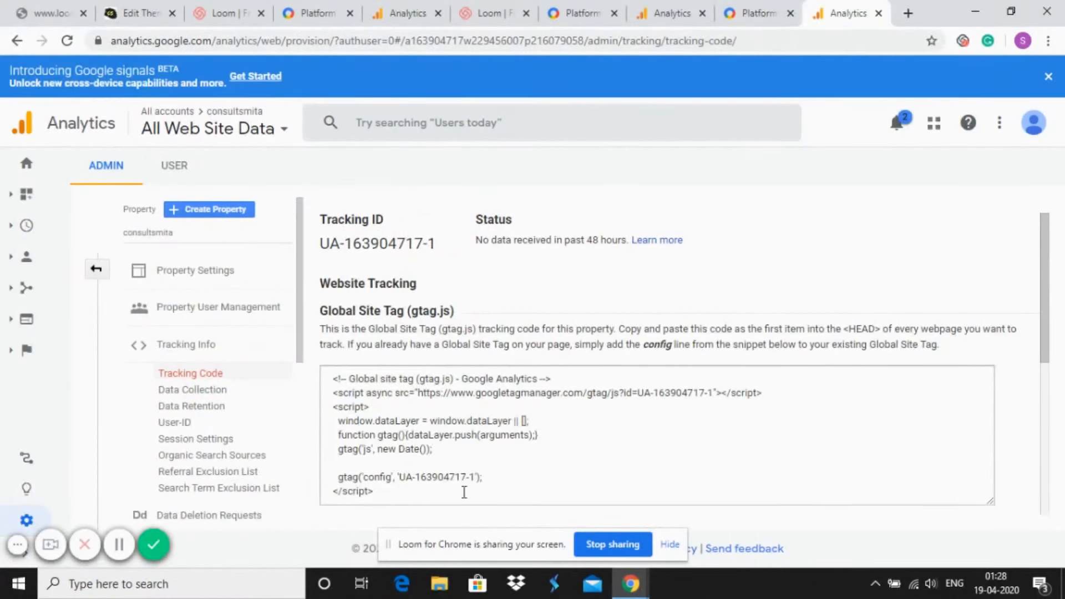
click(133, 13)
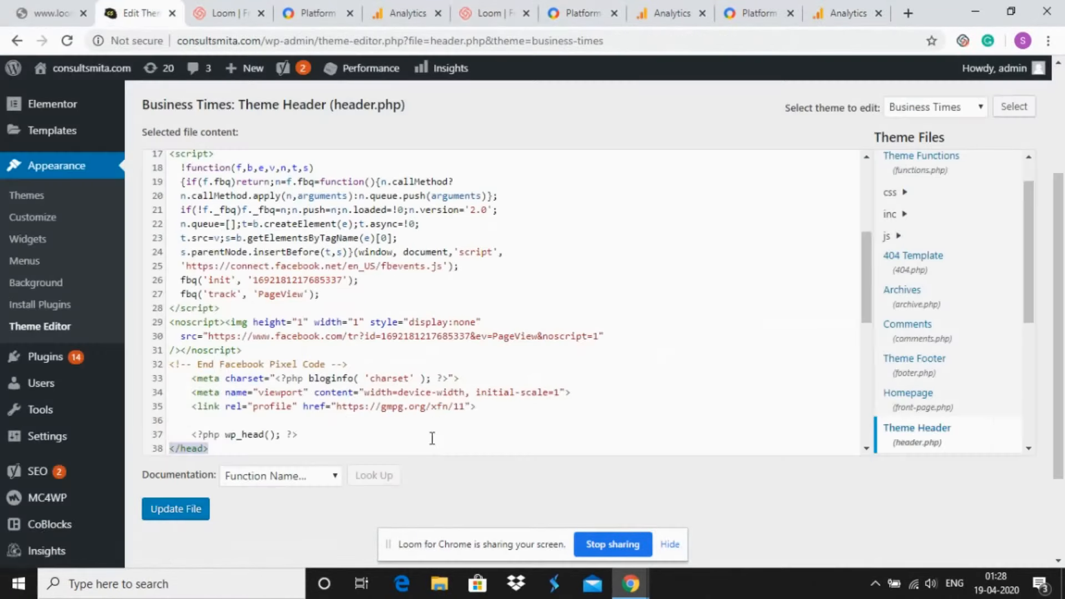
click(176, 434)
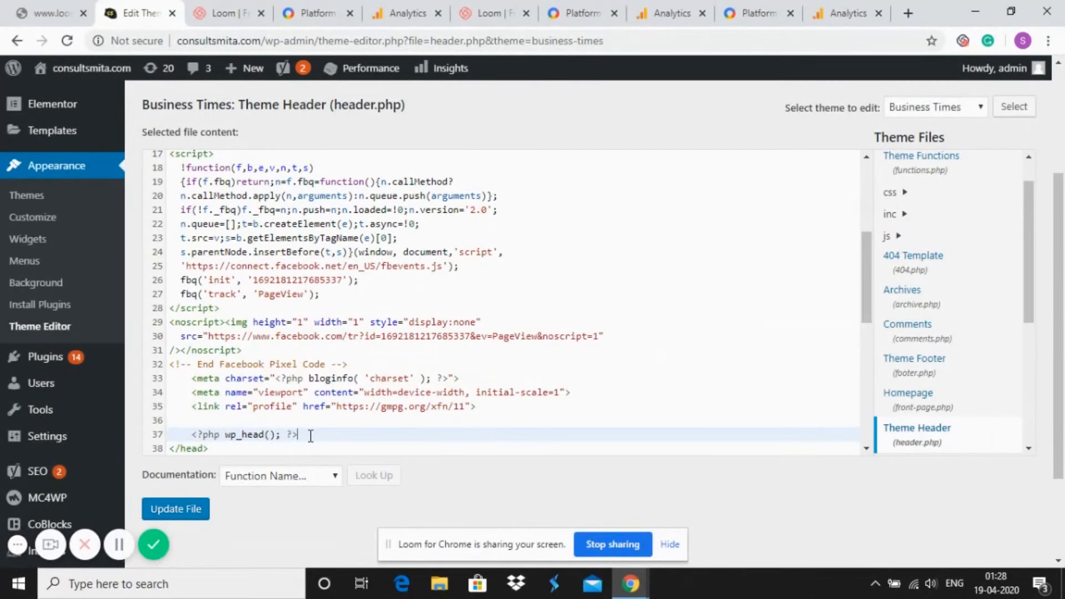
key(Return)
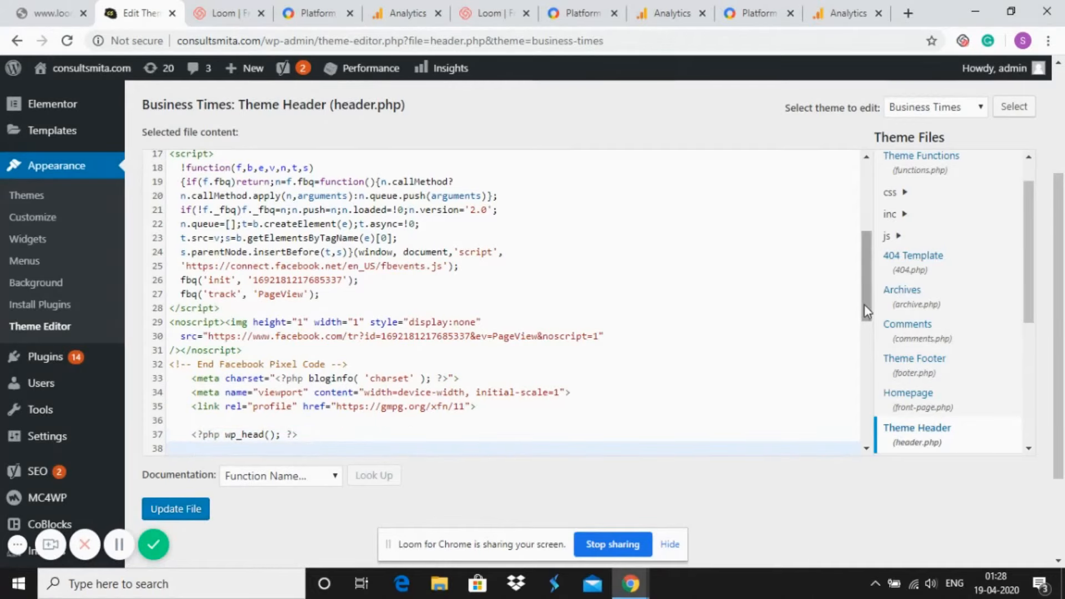
drag(867, 310, 864, 338)
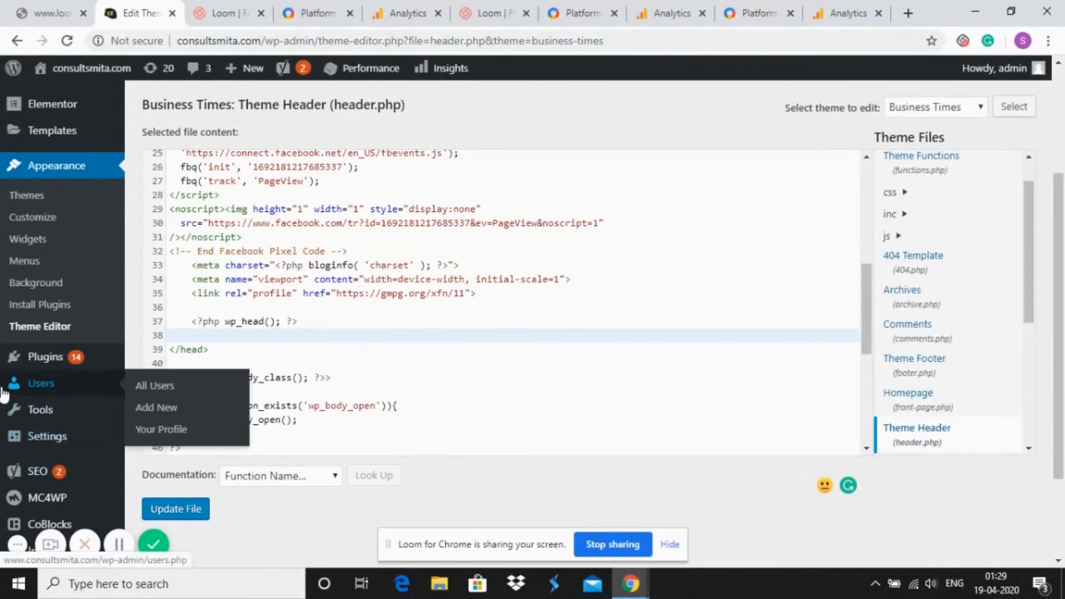
Leave the Theme Editor without saving the header.php change and open the page for adding new plugins.
mouse_move(59, 366)
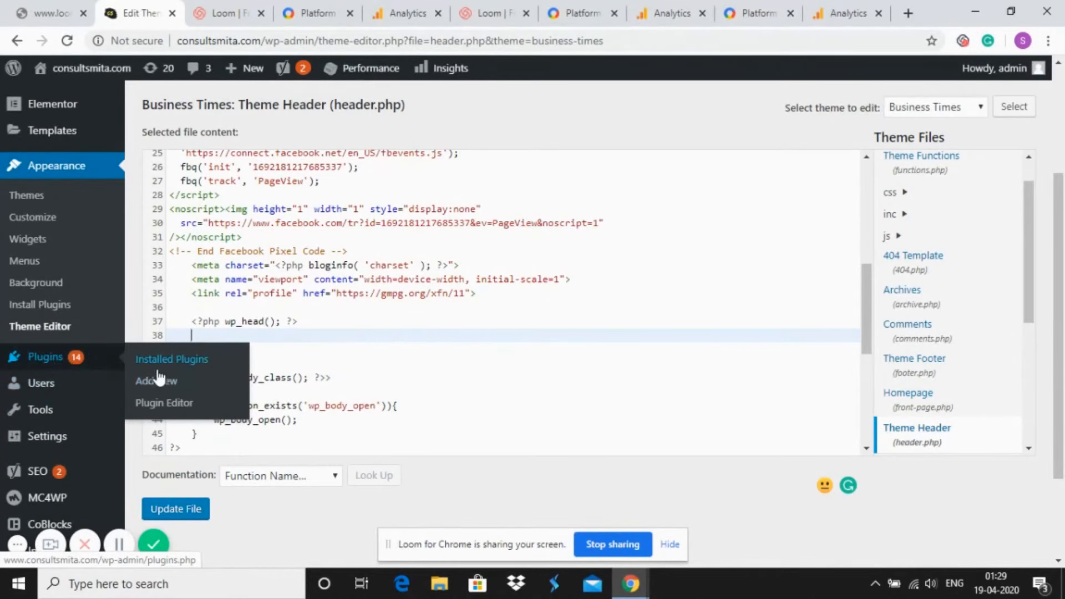
click(163, 384)
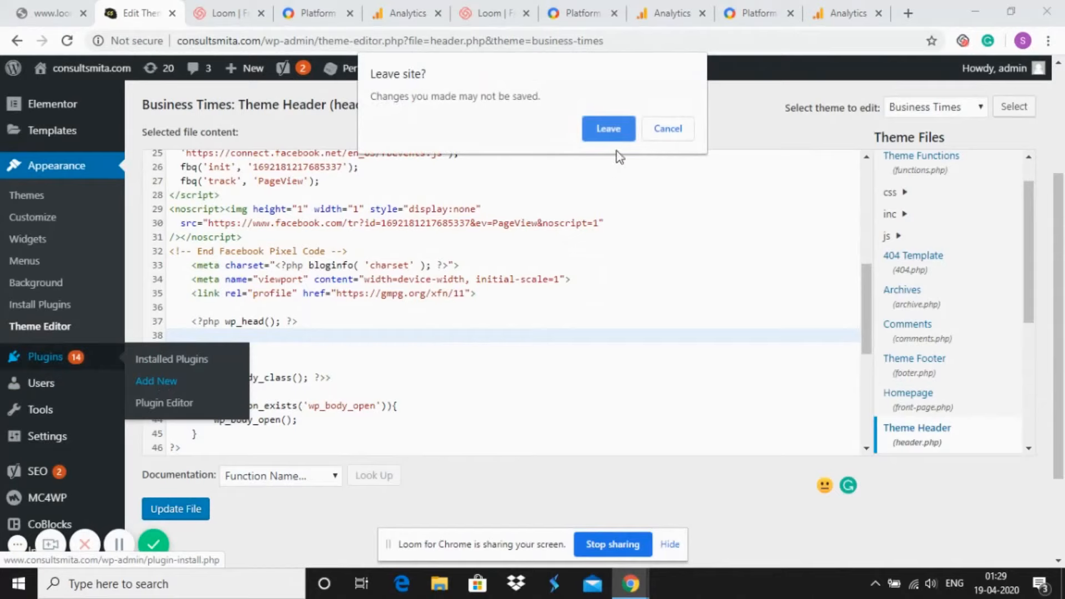
click(616, 130)
mouse_move(105, 373)
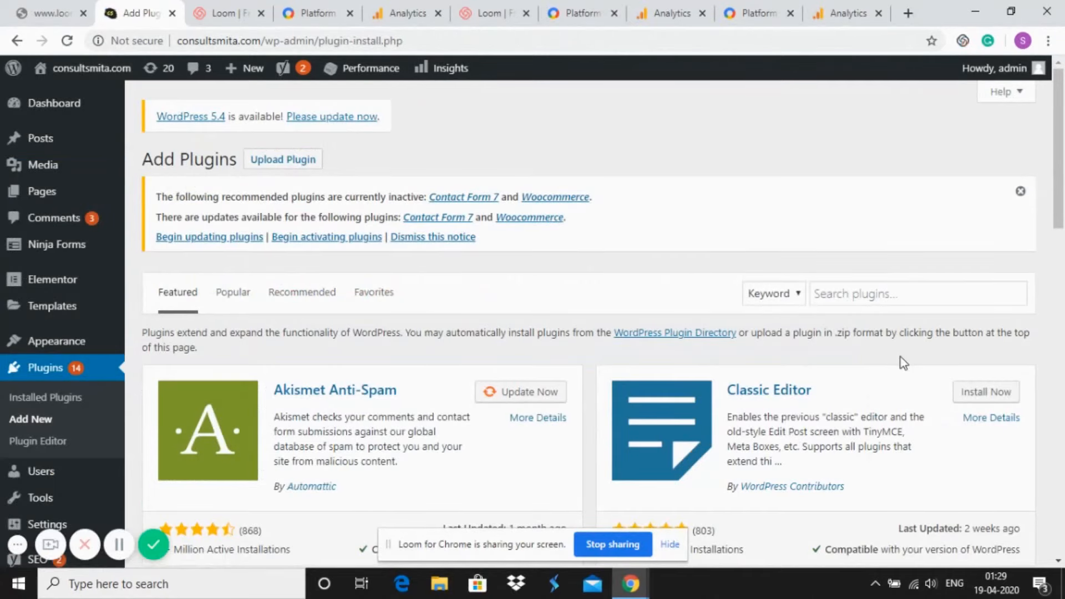
Search the plugin directory for monsterinsights and look through the listed plugins.
click(880, 294)
text(m)
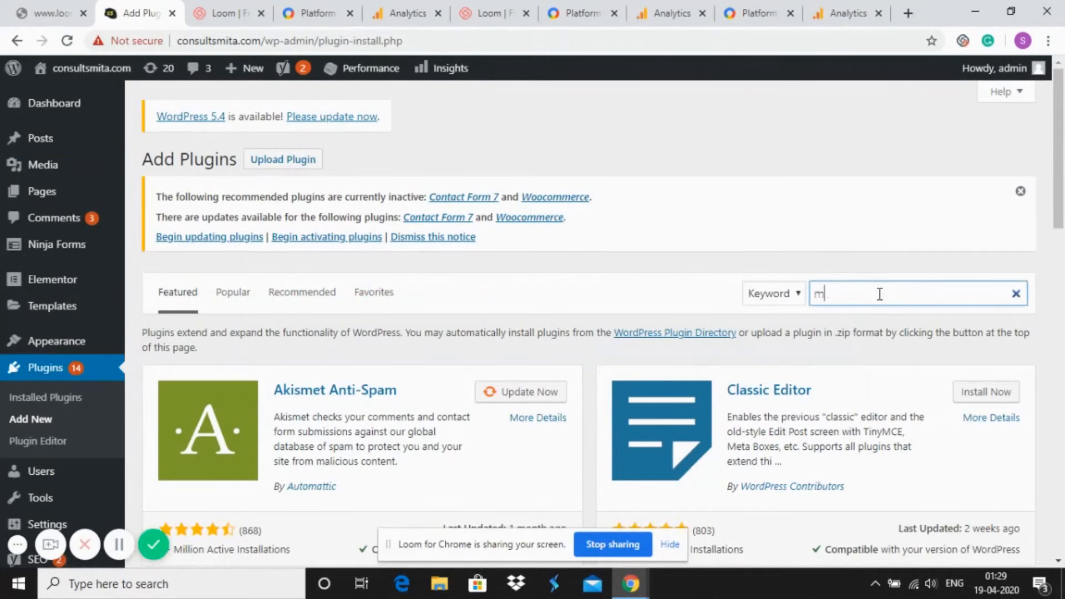
text(onsterins)
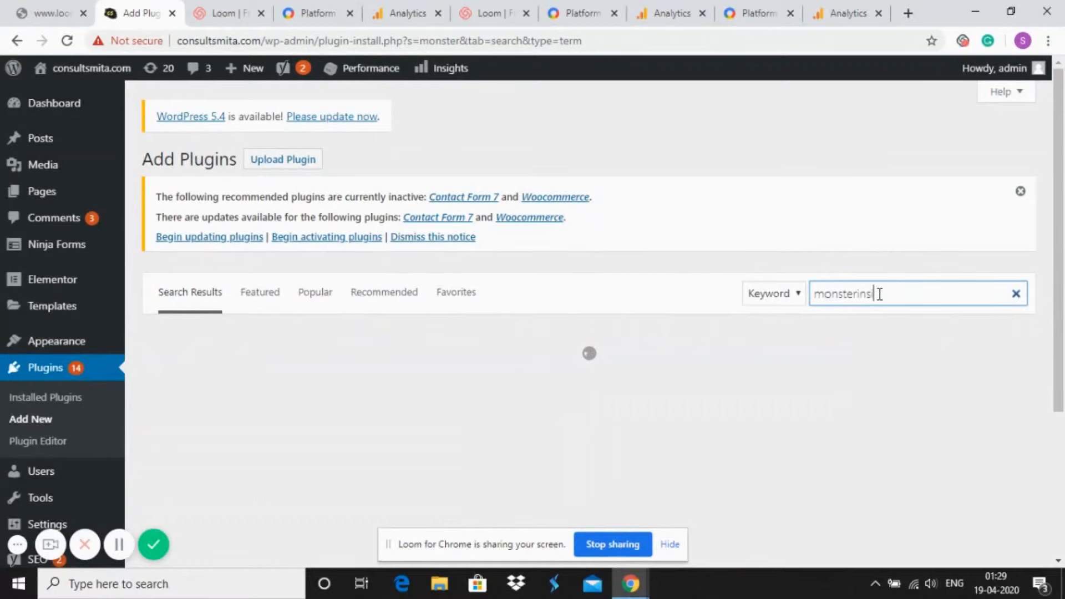
text(ights)
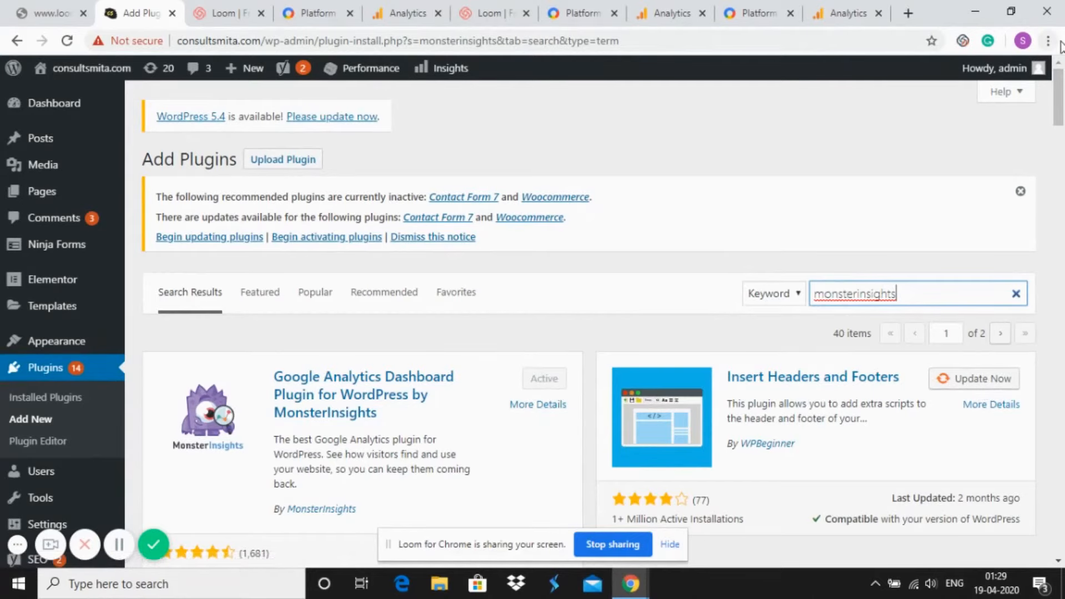
drag(1061, 106, 1063, 142)
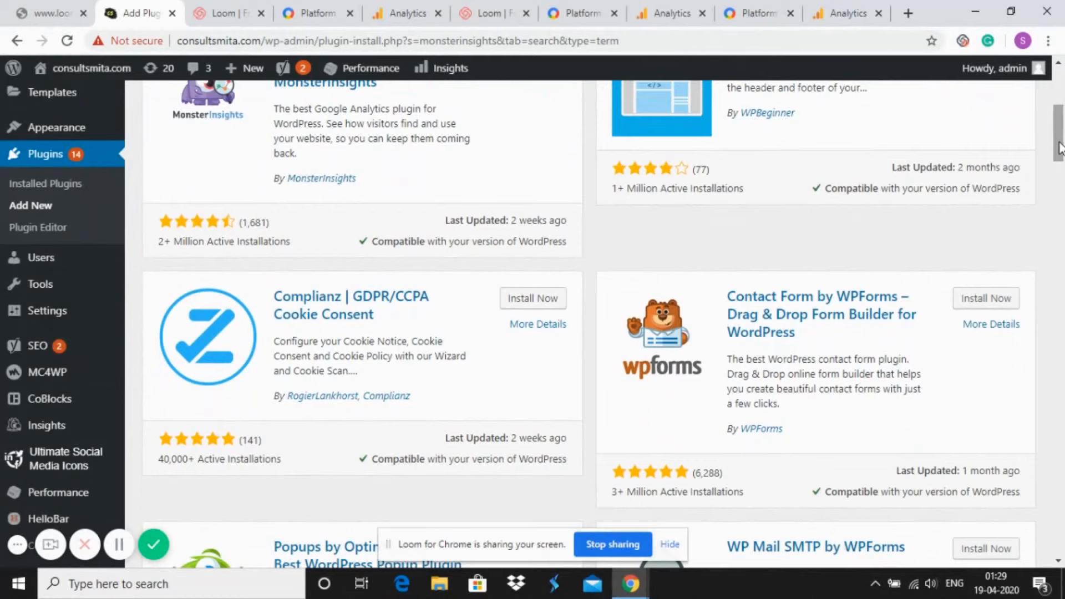
drag(1061, 149, 1060, 128)
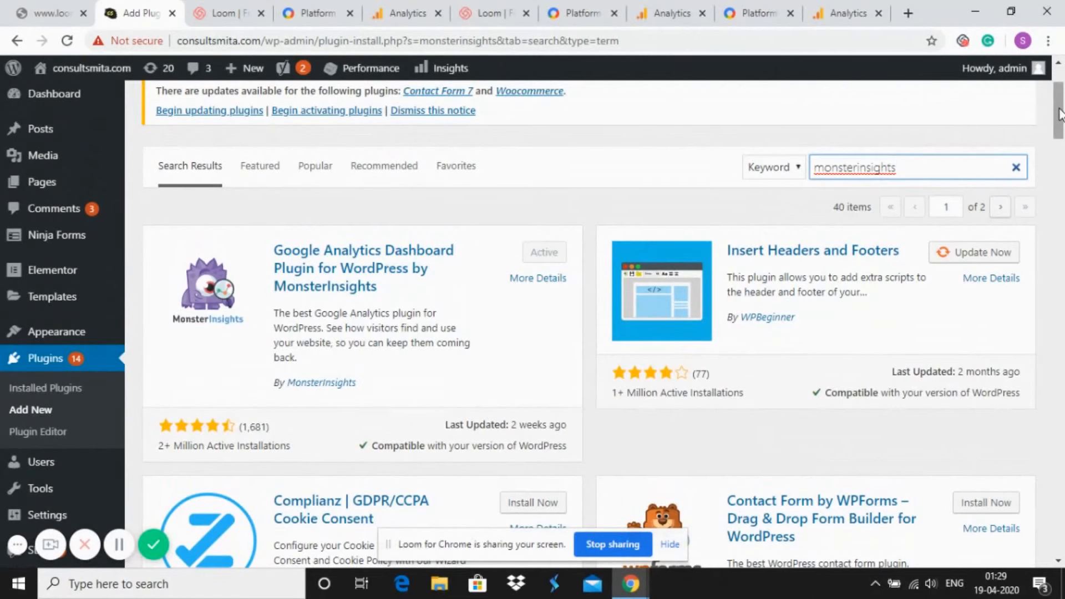
drag(1060, 115, 1061, 143)
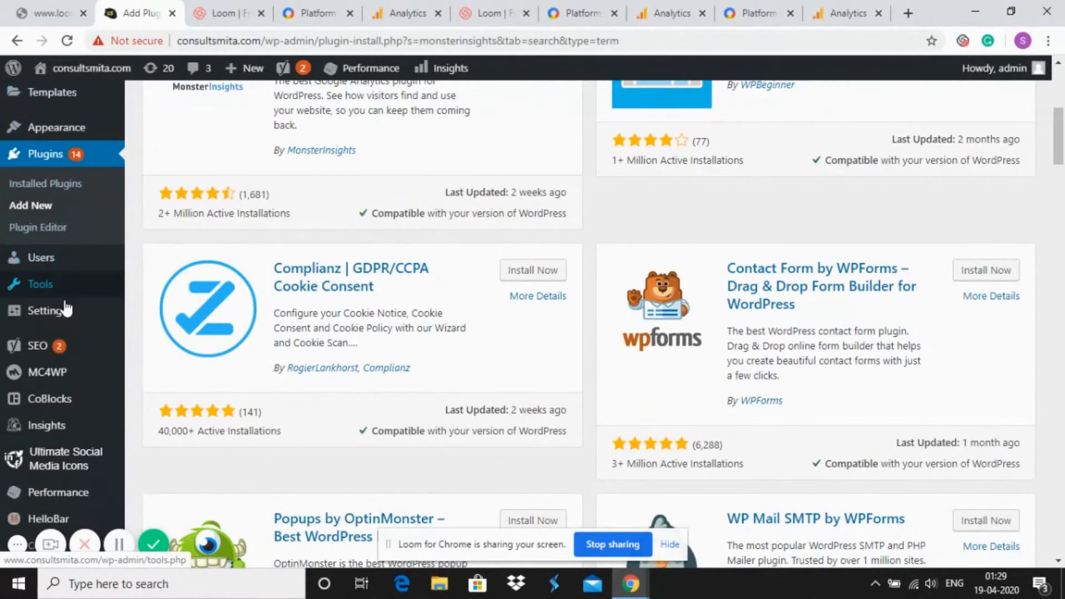
Open the MonsterInsights reports, dismiss the error dialog, and look over the Overview Report.
mouse_move(47, 428)
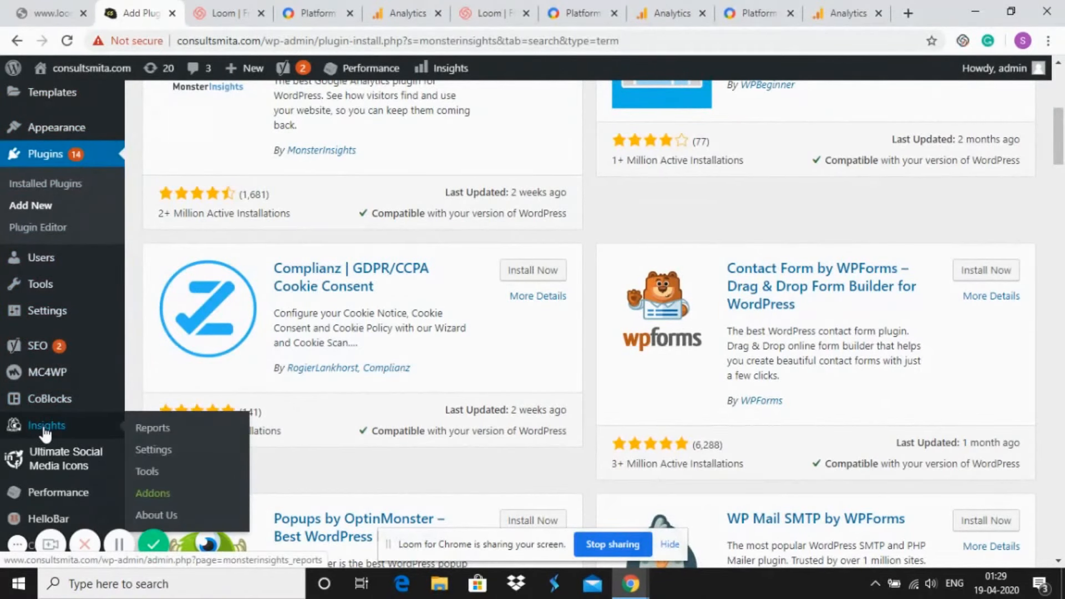
click(45, 431)
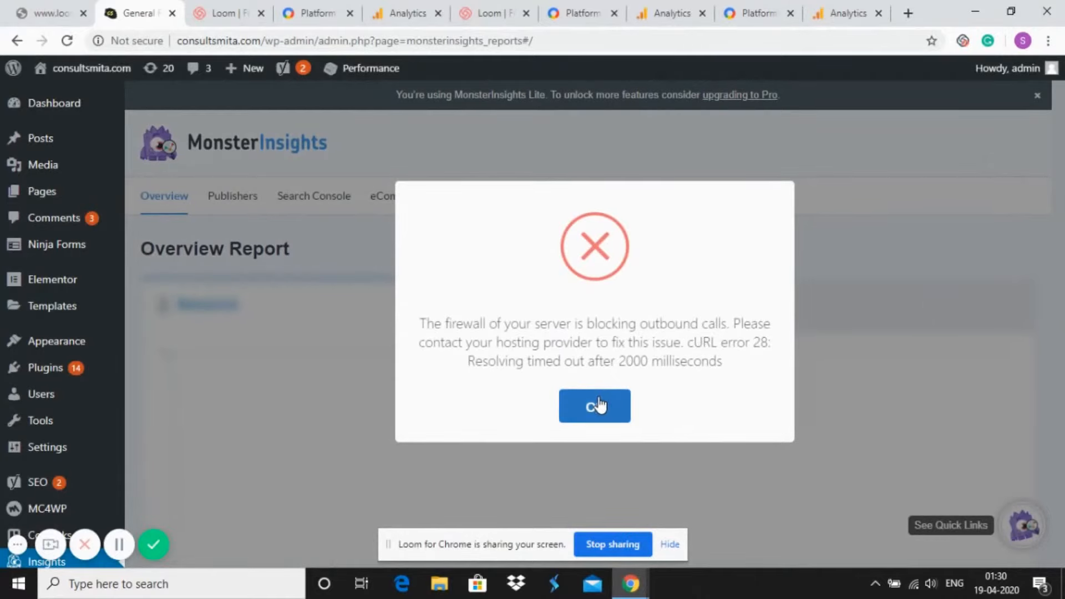
click(599, 405)
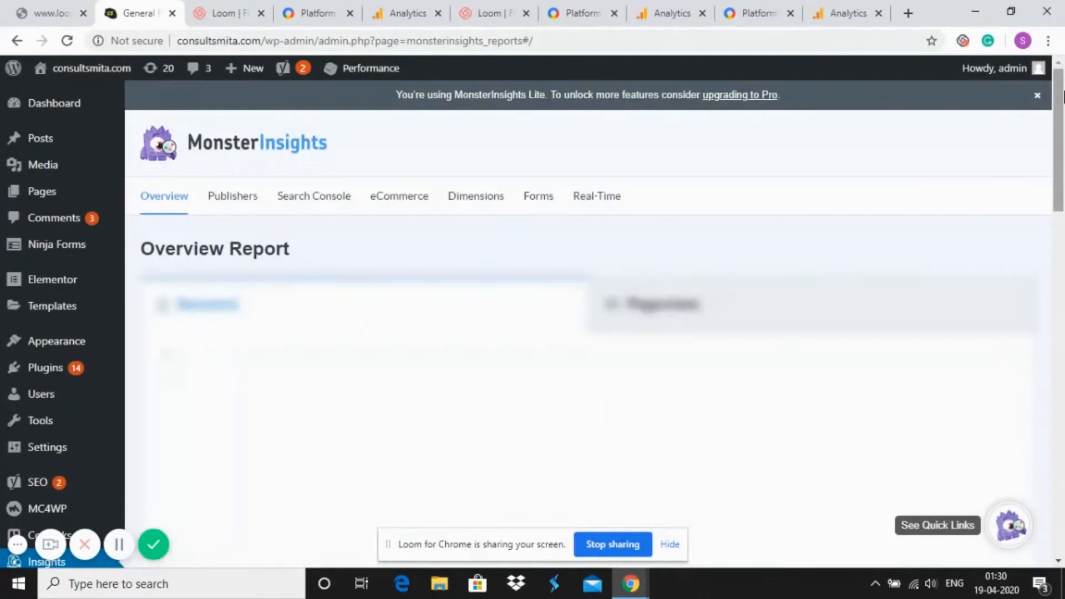
drag(1061, 100, 1061, 131)
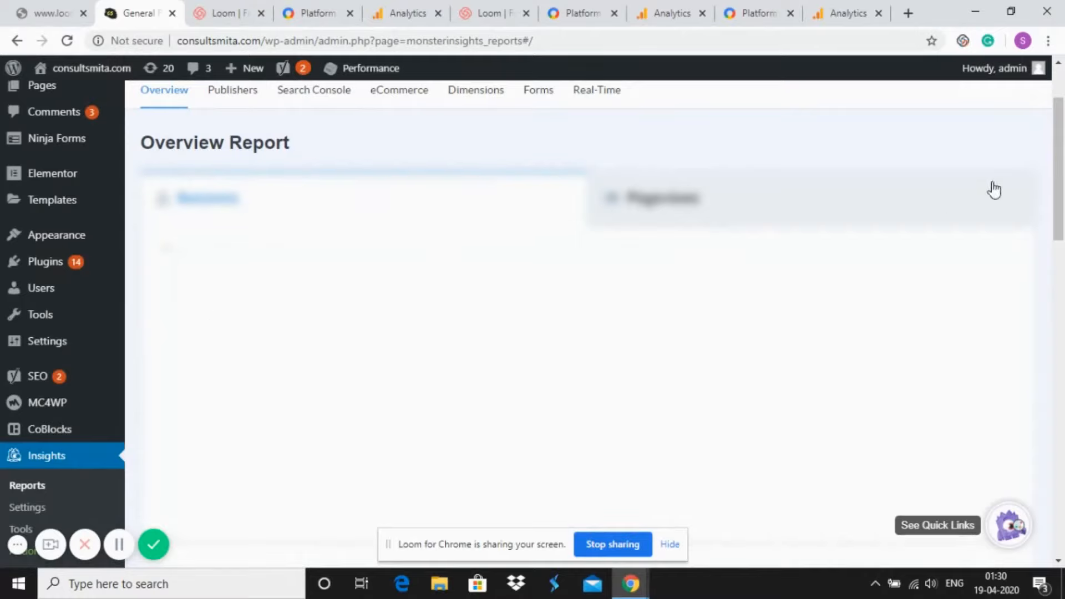
scroll(1060, 200, down, 1)
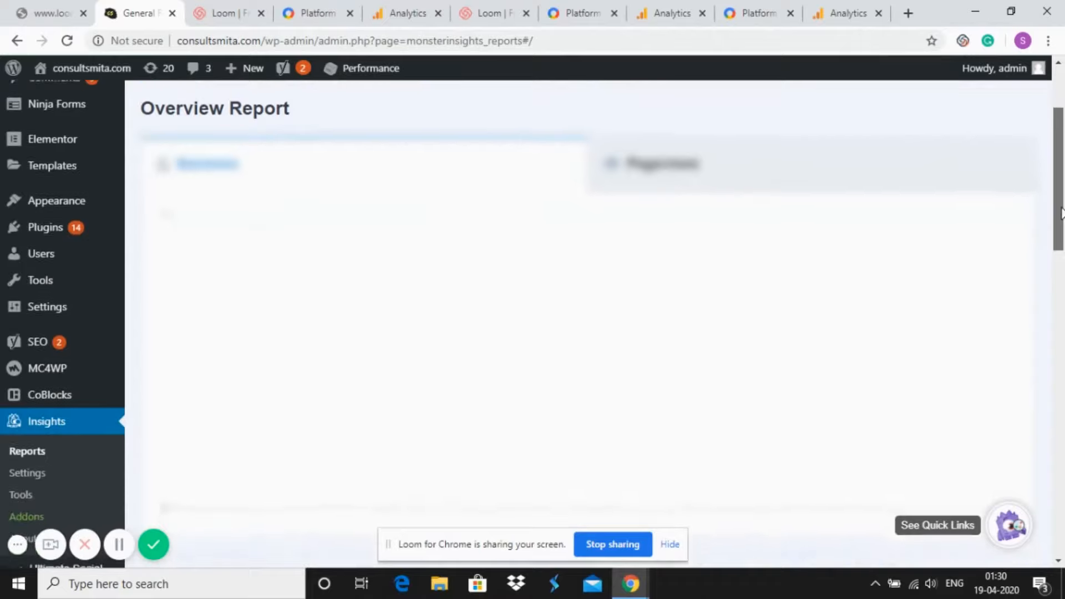
scroll(1059, 195, up, 2)
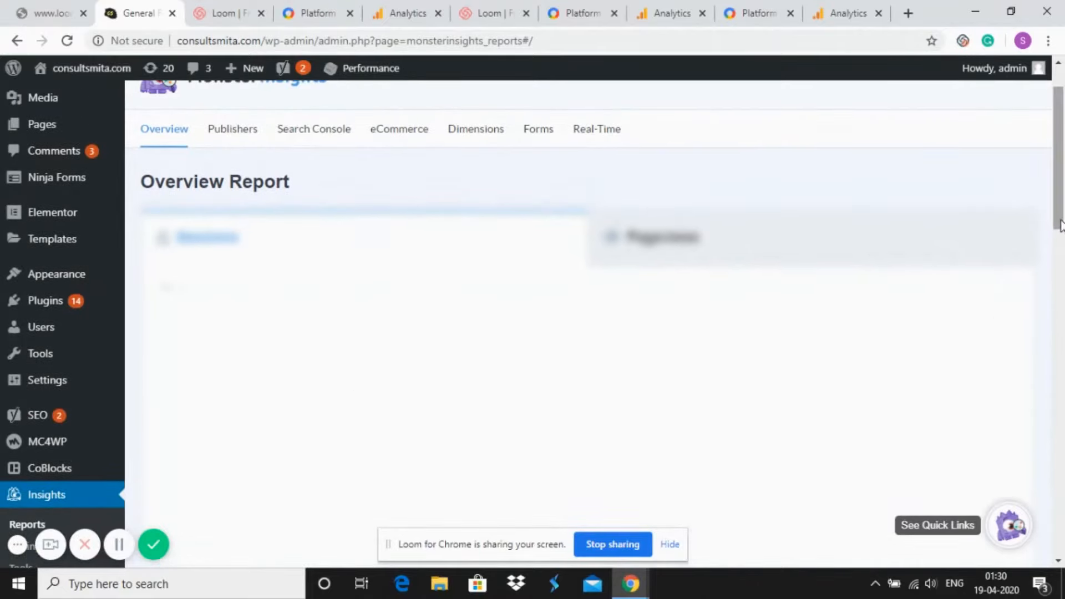
mouse_move(1061, 225)
mouse_down()
mouse_move(1061, 275)
mouse_move(1061, 240)
mouse_up()
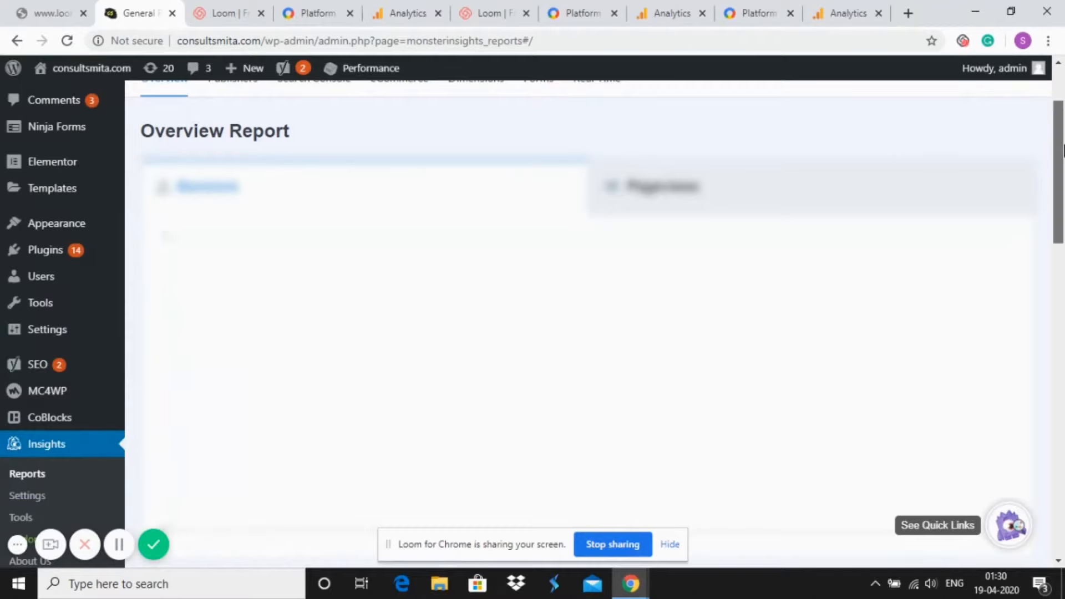
drag(1064, 152, 1064, 165)
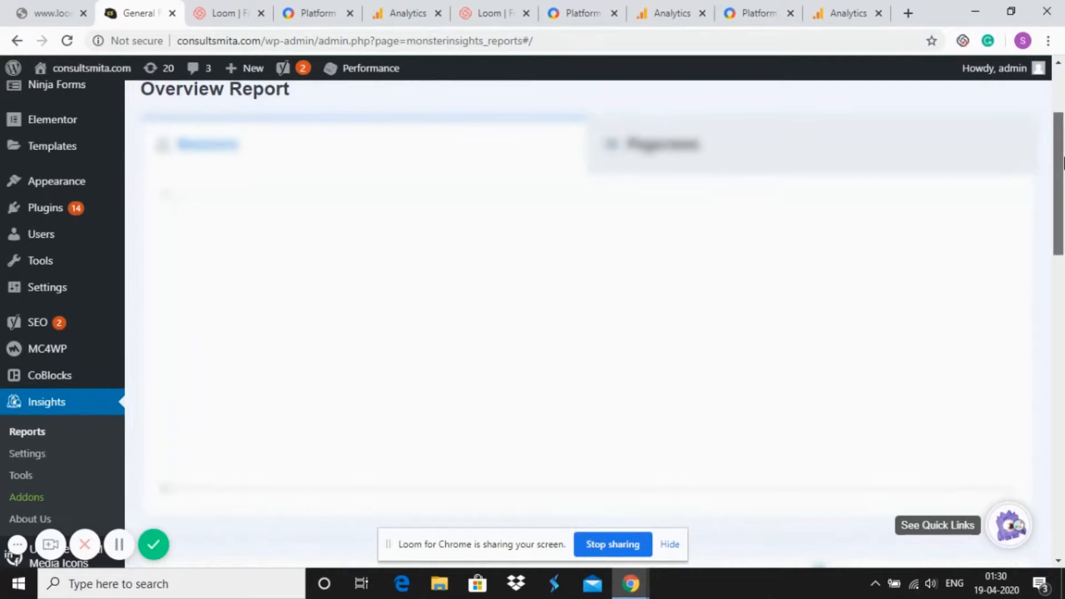
drag(1064, 165, 1064, 130)
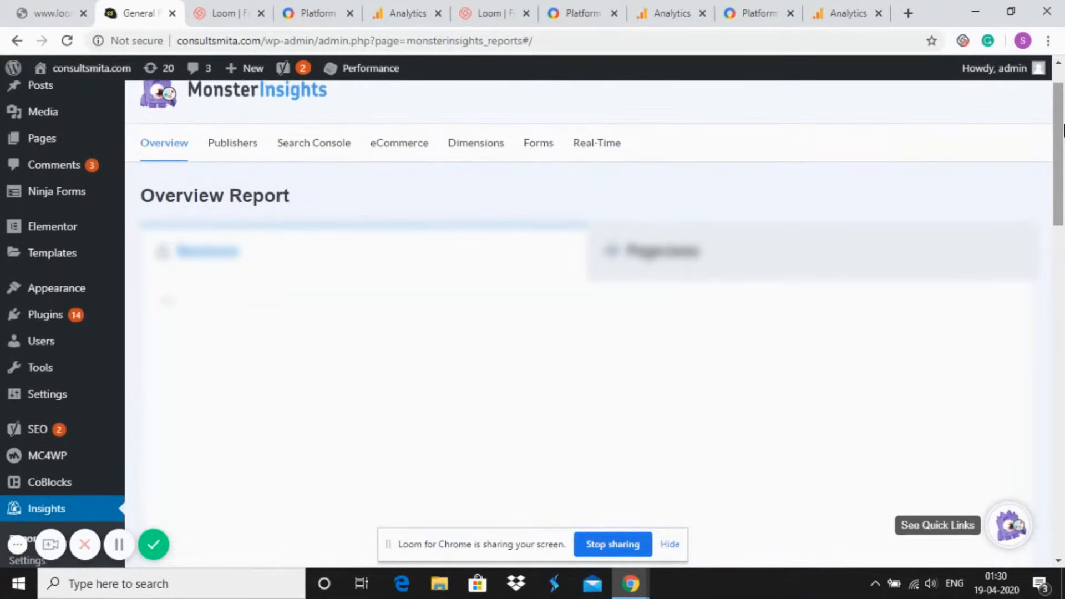
Reload the MonsterInsights Overview Report until its data loads, dismissing the error dialog, and look over the Sessions chart.
drag(1064, 129, 1064, 165)
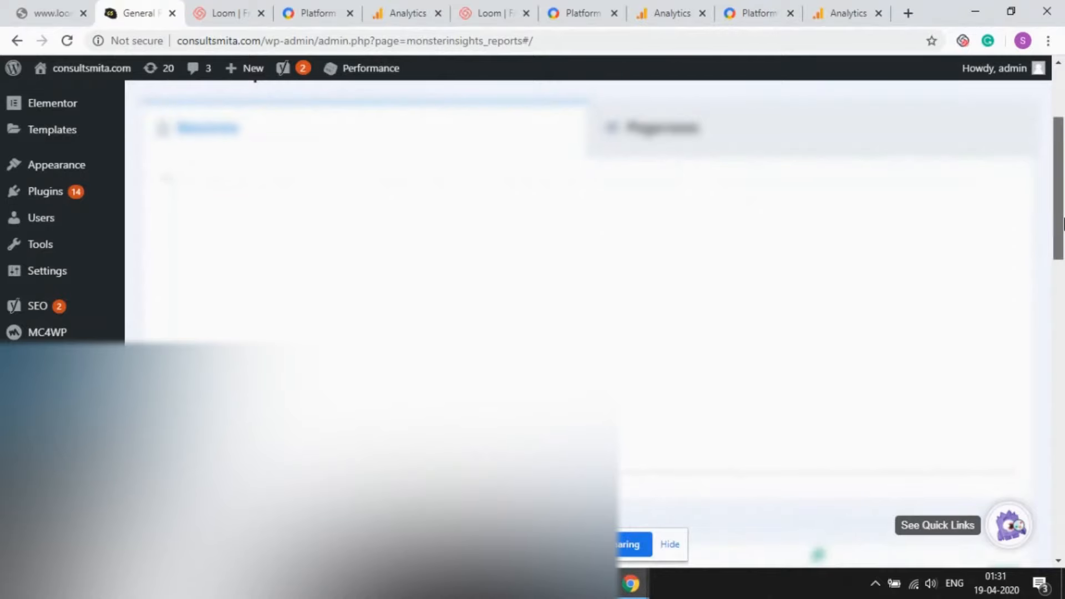
drag(1063, 222, 1063, 187)
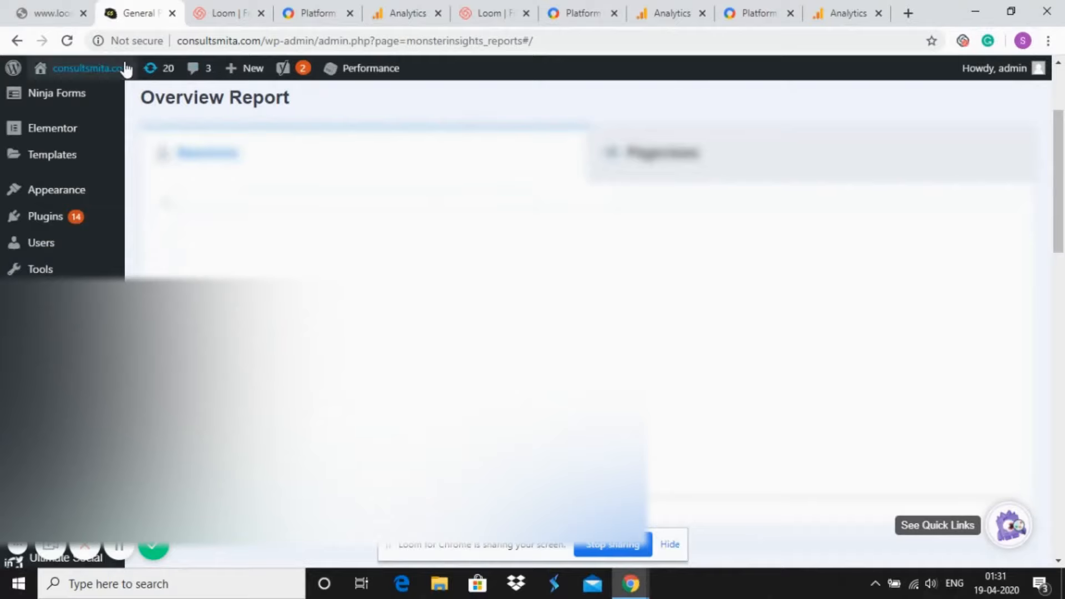
click(66, 40)
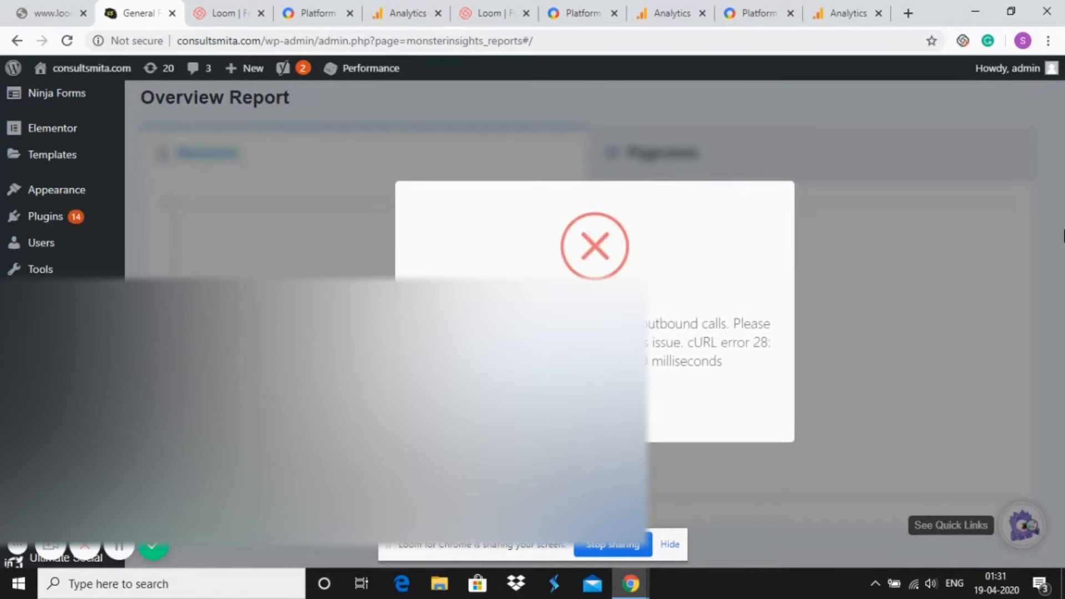
click(594, 406)
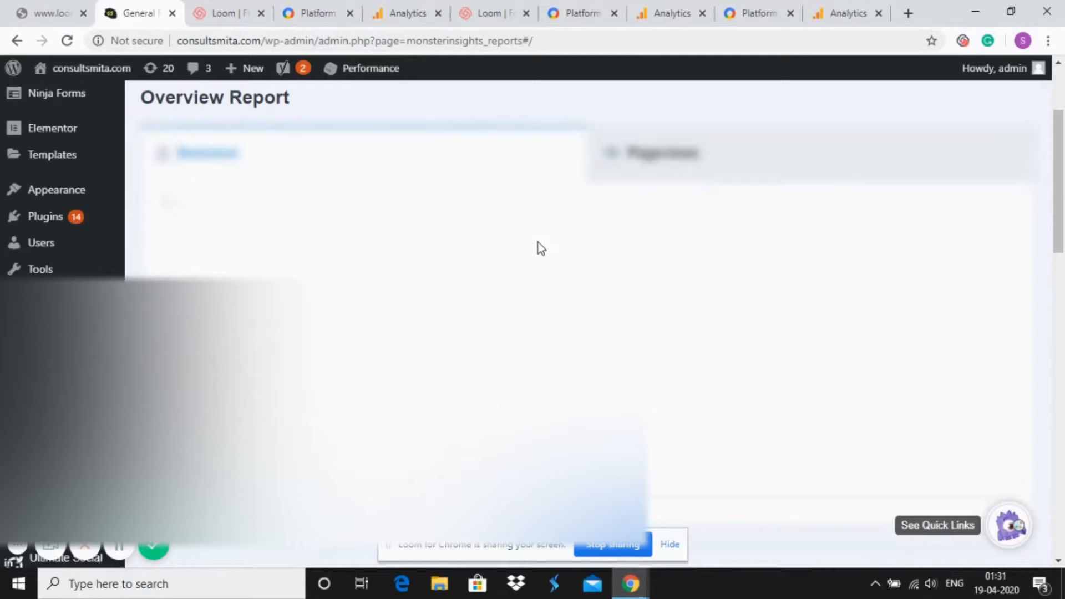
click(66, 41)
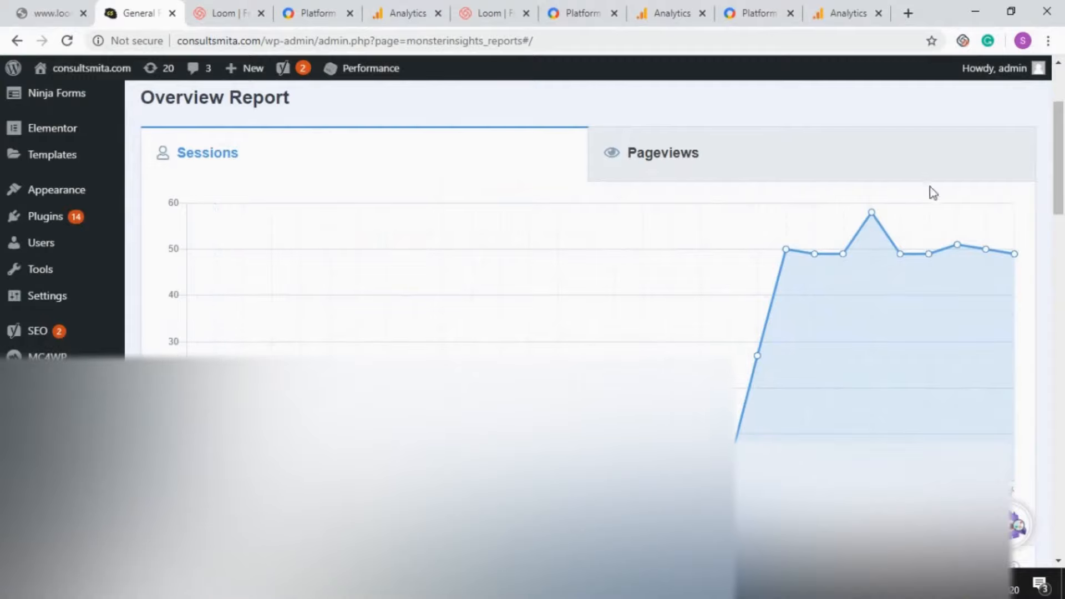
drag(1060, 125, 1059, 98)
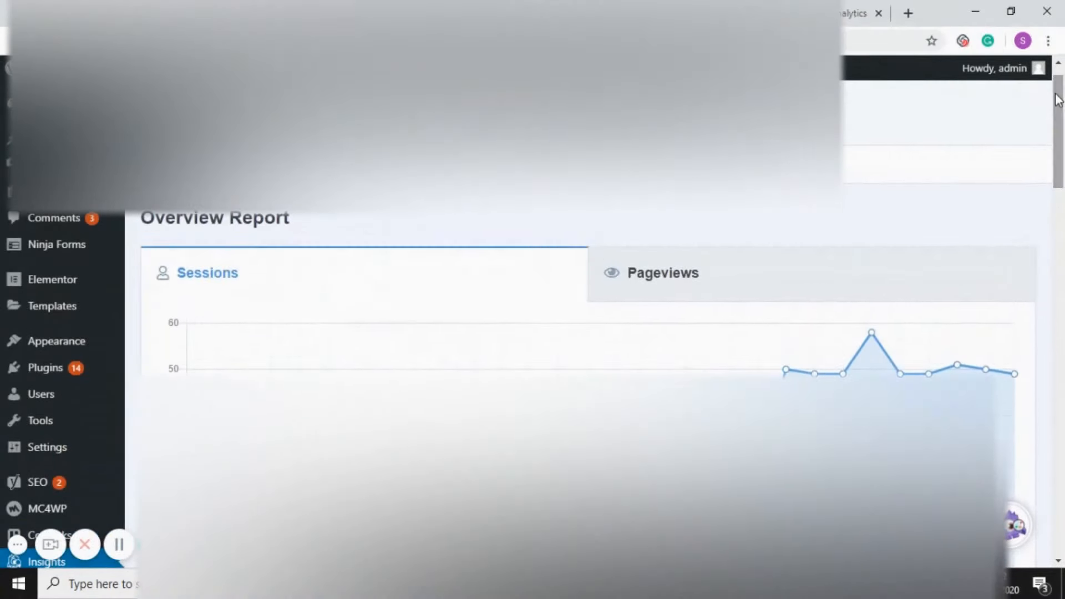